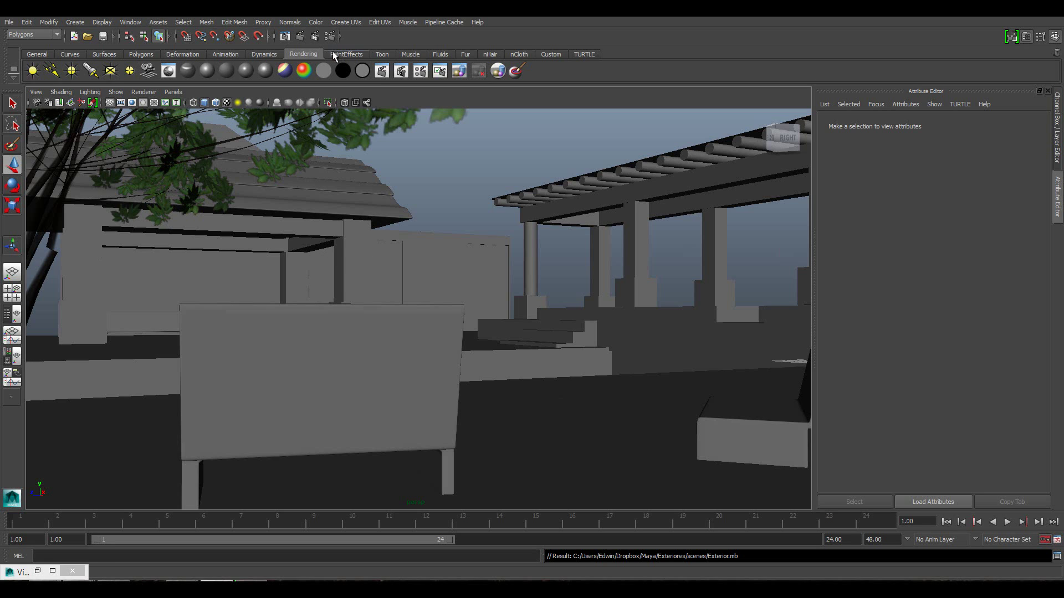
Open Render Settings, look over its presets, and bring up the Indirect Lighting page.
{"action": "left_click", "coordinate": [420, 71]}
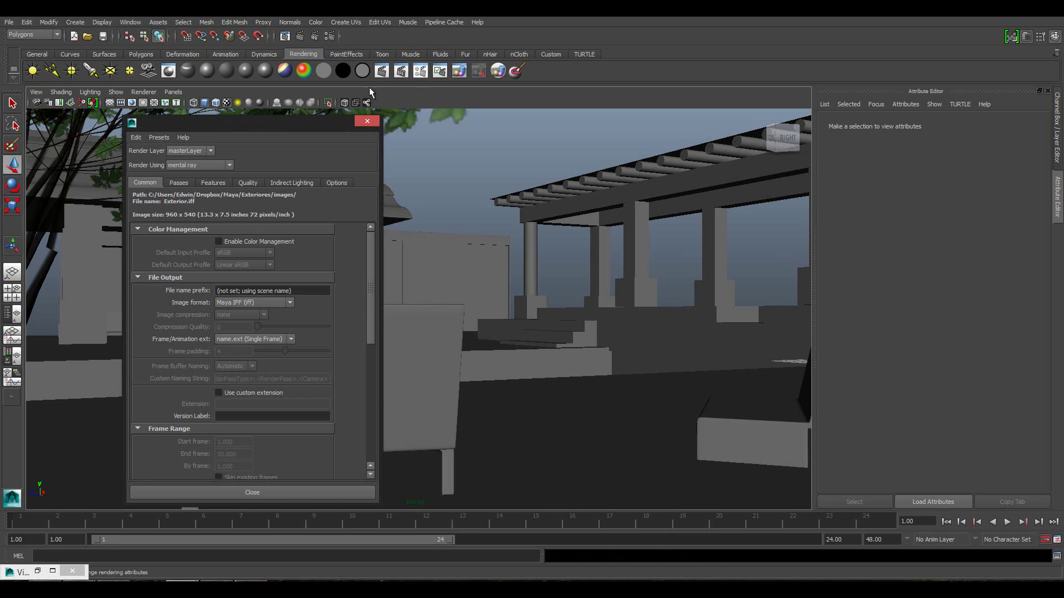
{"action": "left_click_drag", "start_coordinate": [238, 124], "coordinate": [434, 124]}
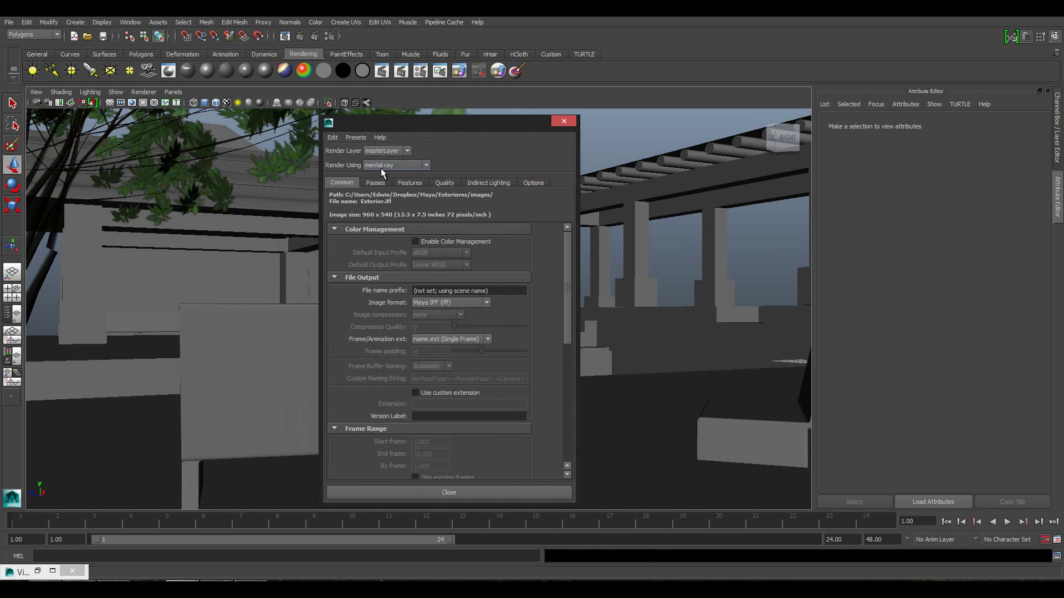
{"action": "left_click", "coordinate": [562, 121]}
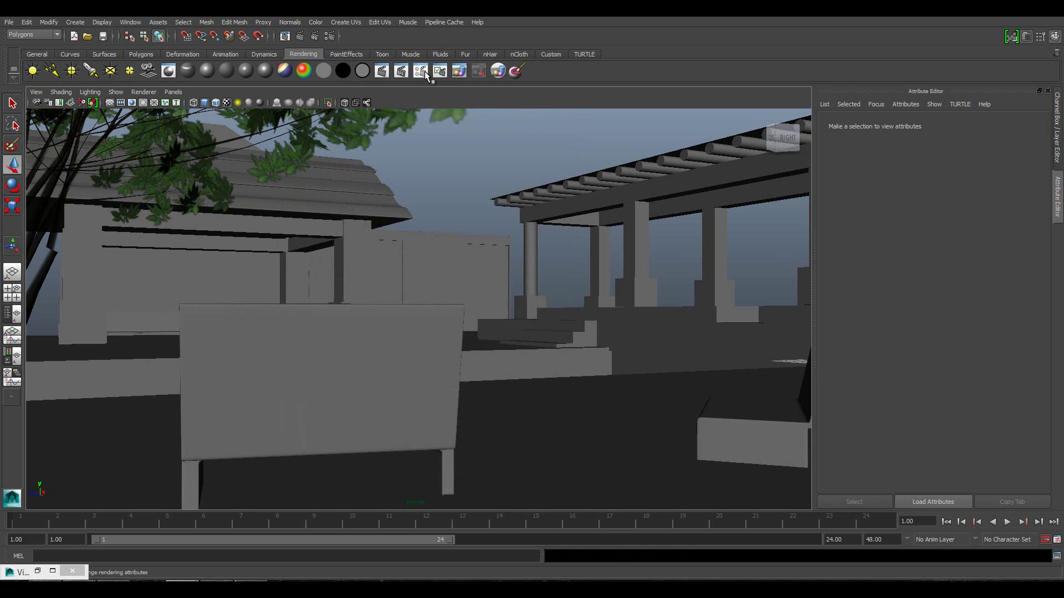
{"action": "left_click", "coordinate": [421, 76]}
{"action": "left_click", "coordinate": [354, 136]}
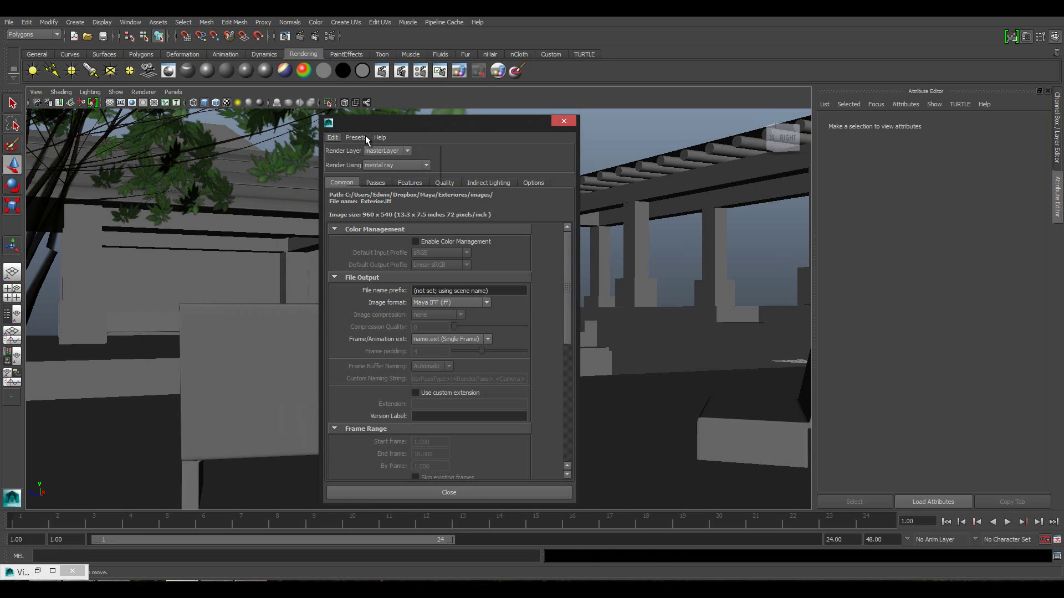
{"action": "left_click", "coordinate": [573, 125]}
{"action": "left_click", "coordinate": [489, 181]}
{"action": "left_click_drag", "start_coordinate": [492, 127], "coordinate": [605, 90]}
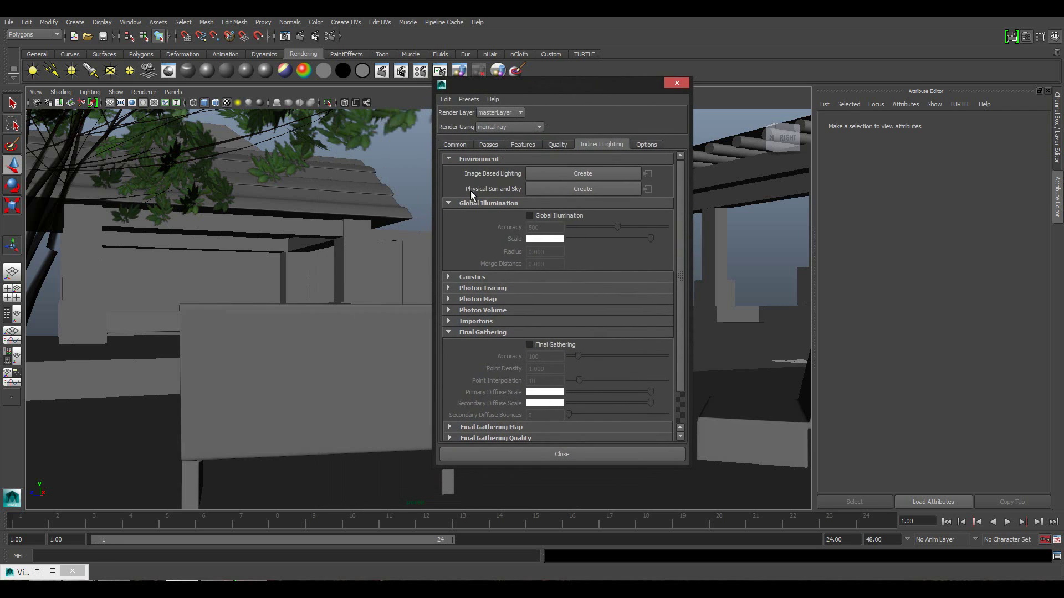
Create a mental ray Physical Sun and Sky, review Render Options, and close Render Settings.
{"action": "left_click", "coordinate": [591, 190]}
{"action": "scroll", "coordinate": [569, 354], "scroll_direction": "down", "scroll_amount": 2}
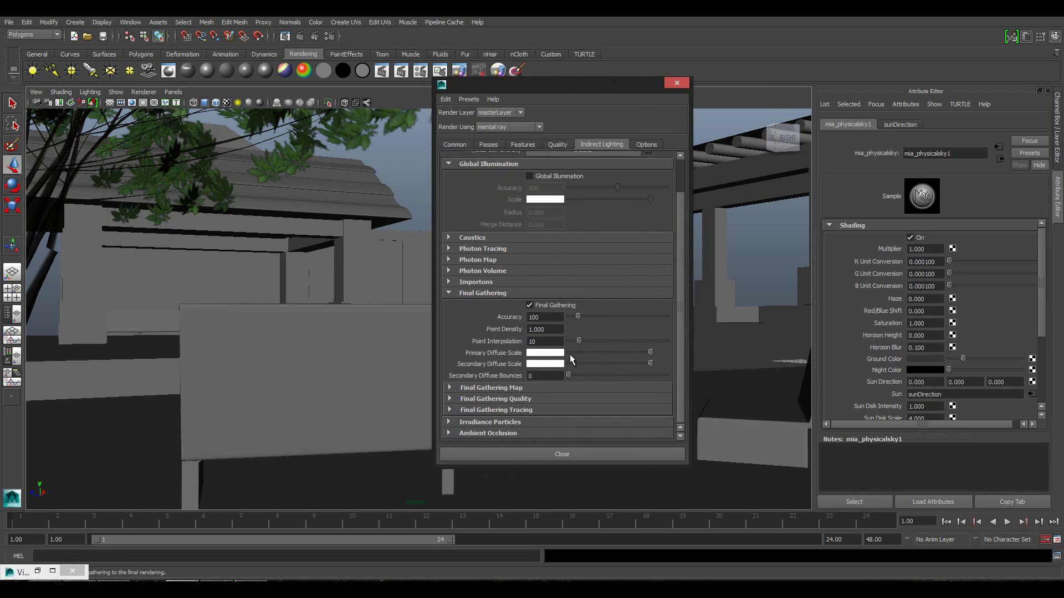
{"action": "left_click", "coordinate": [453, 144]}
{"action": "scroll", "coordinate": [567, 397], "scroll_direction": "down", "scroll_amount": 5}
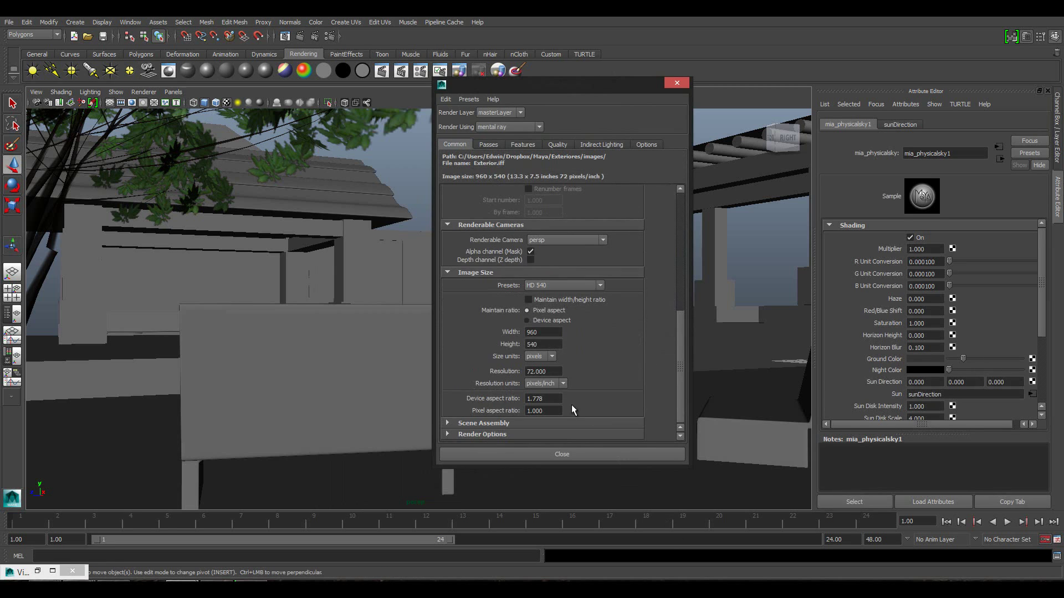
{"action": "left_click", "coordinate": [448, 434]}
{"action": "scroll", "coordinate": [540, 340], "scroll_direction": "down", "scroll_amount": 3}
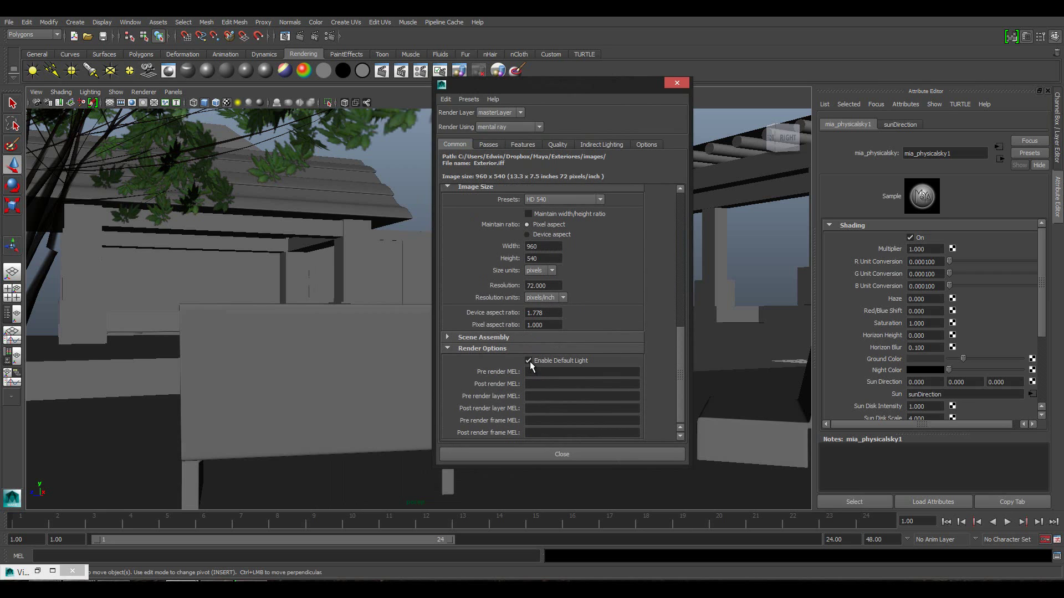
{"action": "scroll", "coordinate": [530, 365], "scroll_direction": "up", "scroll_amount": 3}
{"action": "scroll", "coordinate": [530, 366], "scroll_direction": "up", "scroll_amount": 5}
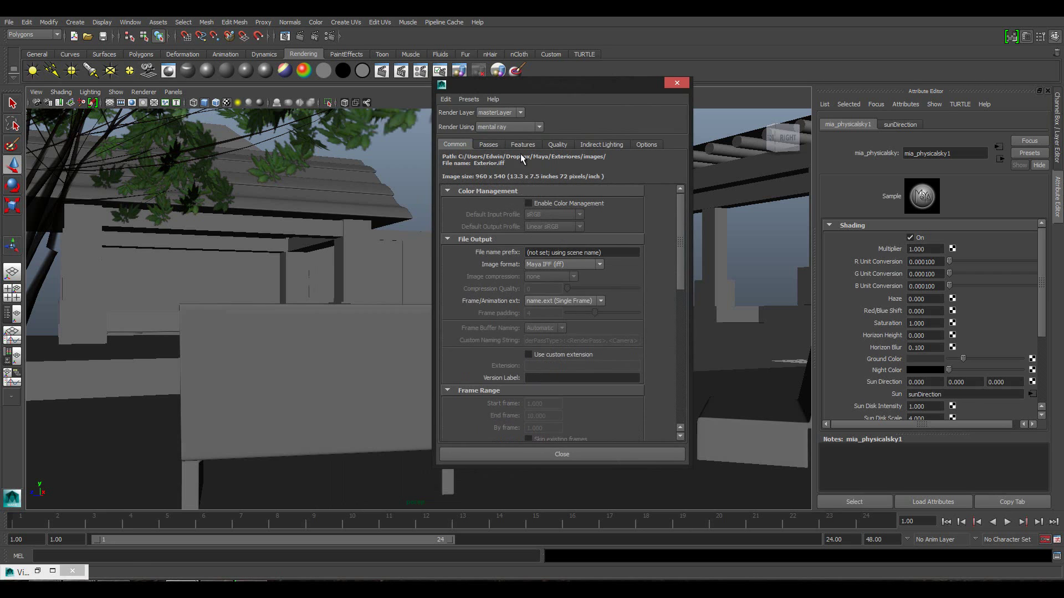
{"action": "left_click", "coordinate": [602, 145]}
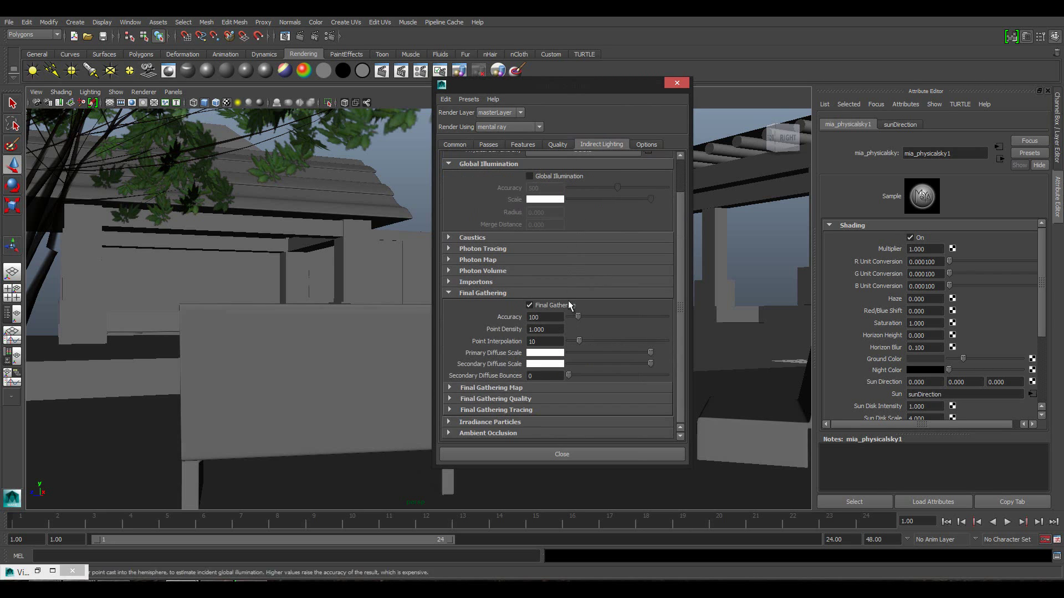
{"action": "scroll", "coordinate": [567, 300], "scroll_direction": "up", "scroll_amount": 2}
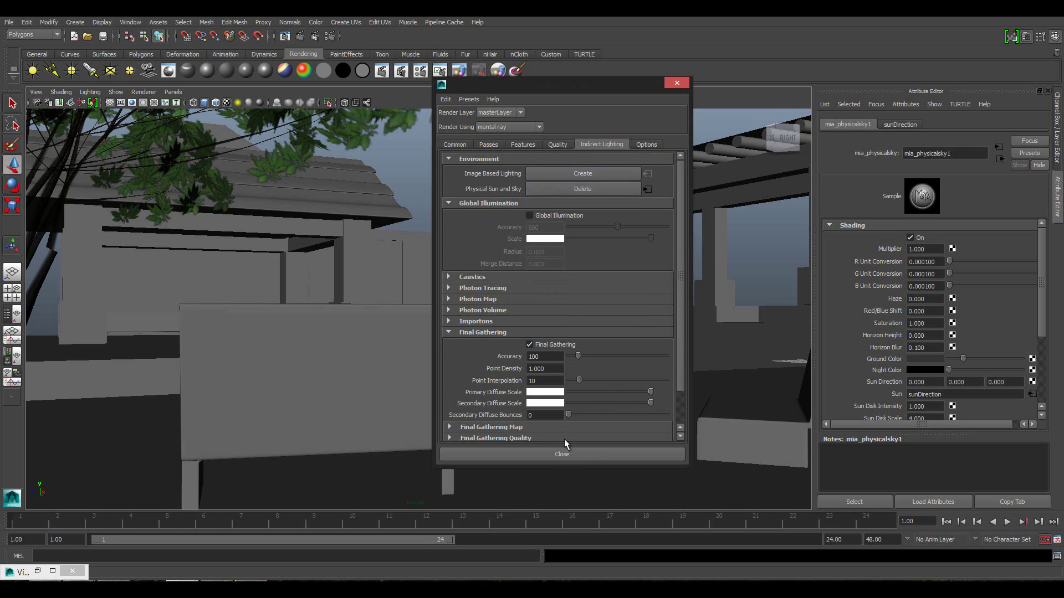
{"action": "left_click", "coordinate": [562, 454]}
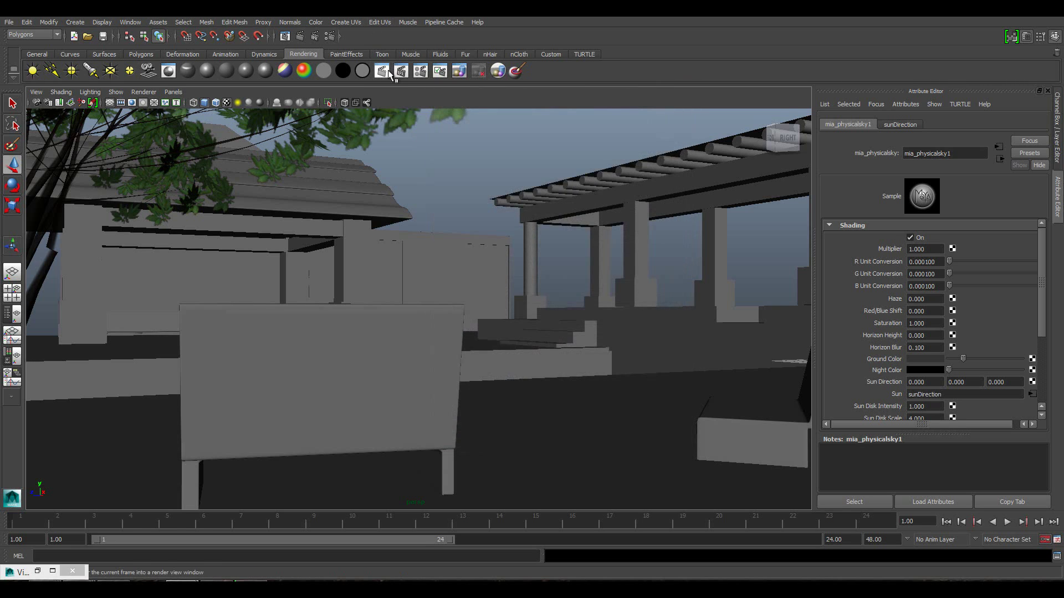
Render the courtyard frame with mental ray, inspect the sunlit result, and minimize it.
{"action": "left_click", "coordinate": [388, 72]}
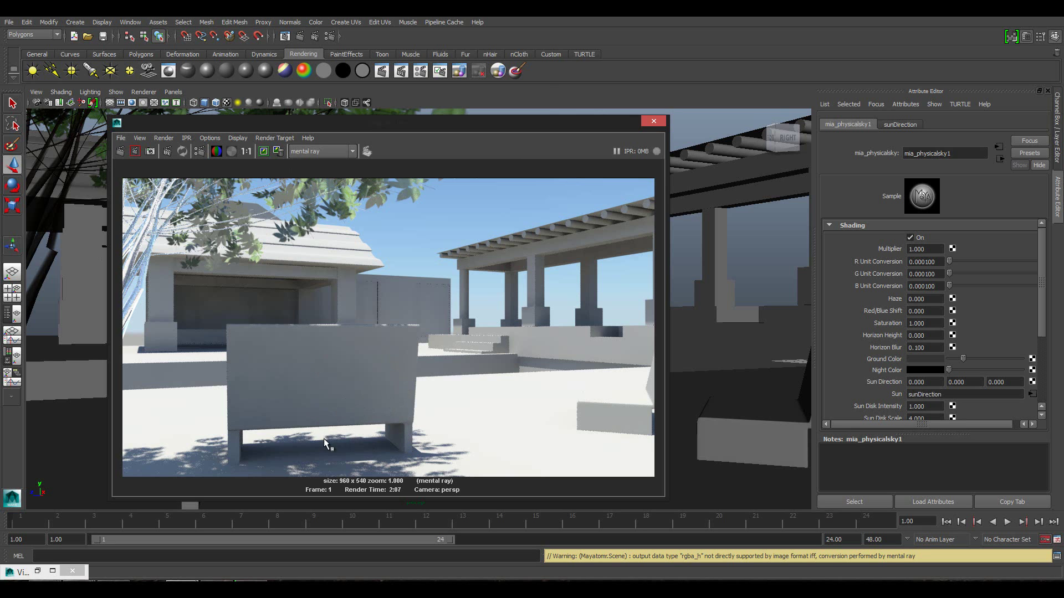
{"action": "left_click_drag", "start_coordinate": [530, 122], "coordinate": [546, 142]}
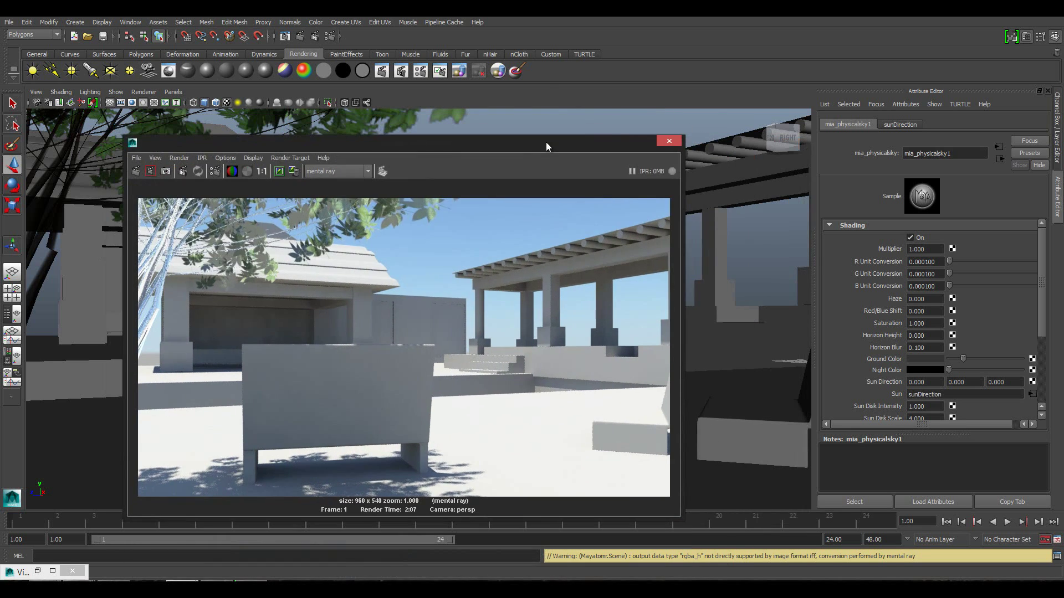
{"action": "left_click", "coordinate": [635, 143]}
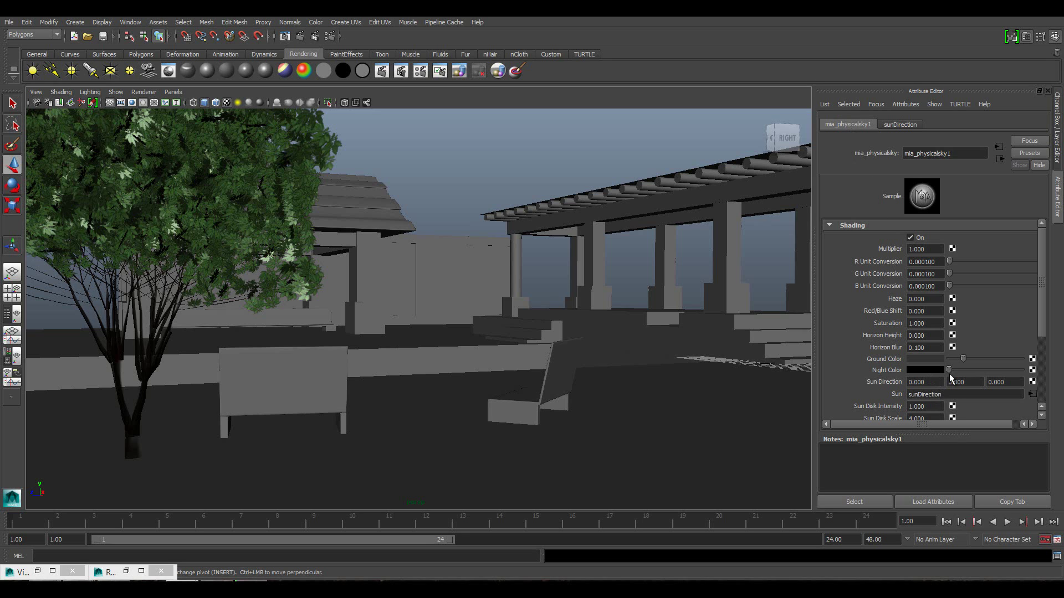
Show the Outliner beside the perspective view and select the sunDirection light.
{"action": "scroll", "coordinate": [947, 379], "scroll_direction": "down", "scroll_amount": 2}
{"action": "scroll", "coordinate": [953, 371], "scroll_direction": "down", "scroll_amount": 2}
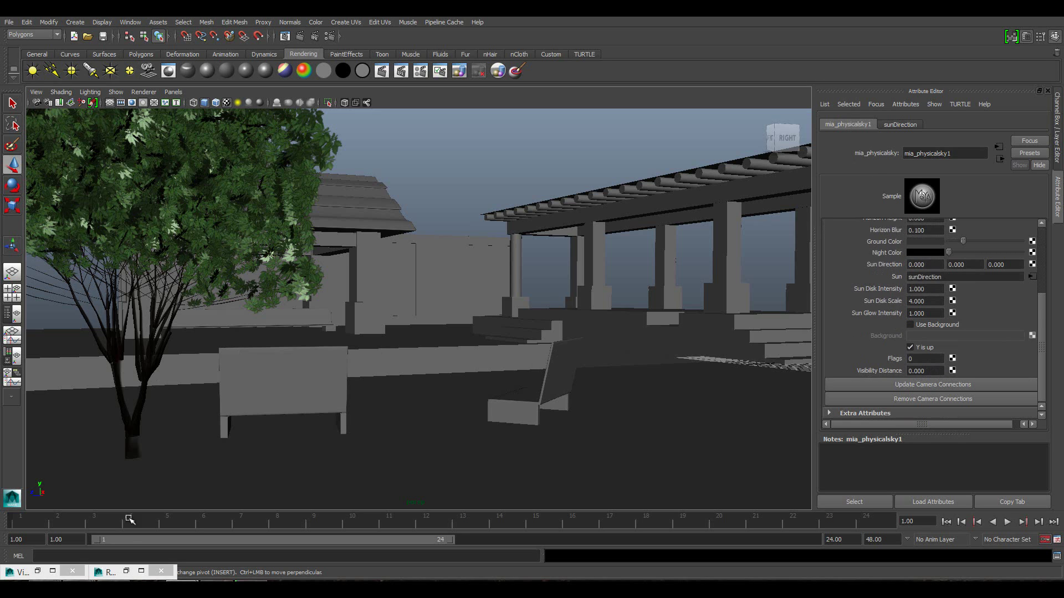
{"action": "left_click", "coordinate": [17, 314]}
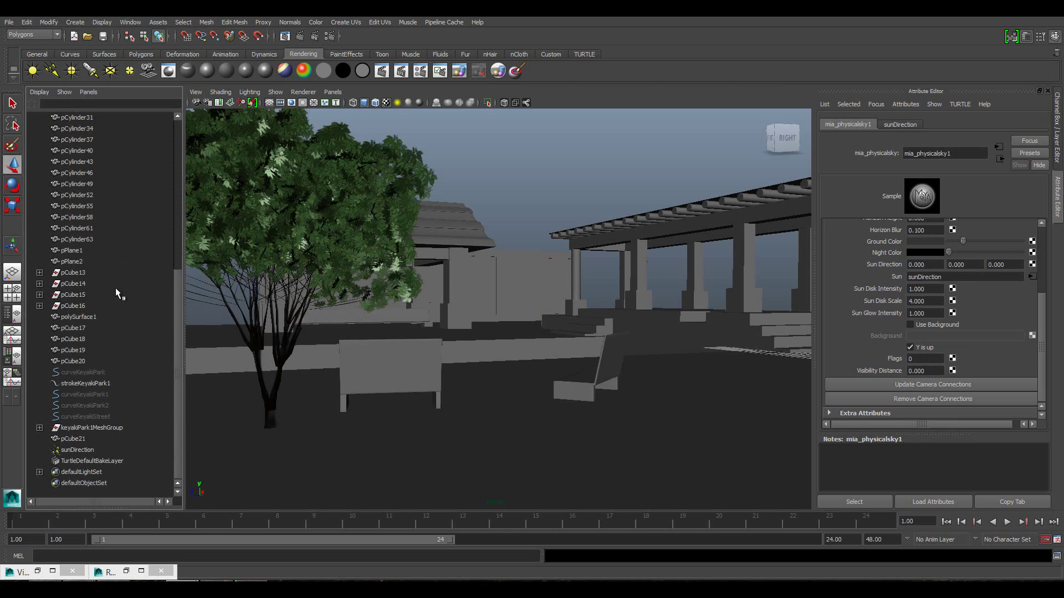
{"action": "scroll", "coordinate": [116, 288], "scroll_direction": "up", "scroll_amount": 5}
{"action": "scroll", "coordinate": [116, 288], "scroll_direction": "down", "scroll_amount": 5}
{"action": "scroll", "coordinate": [117, 288], "scroll_direction": "up", "scroll_amount": 3}
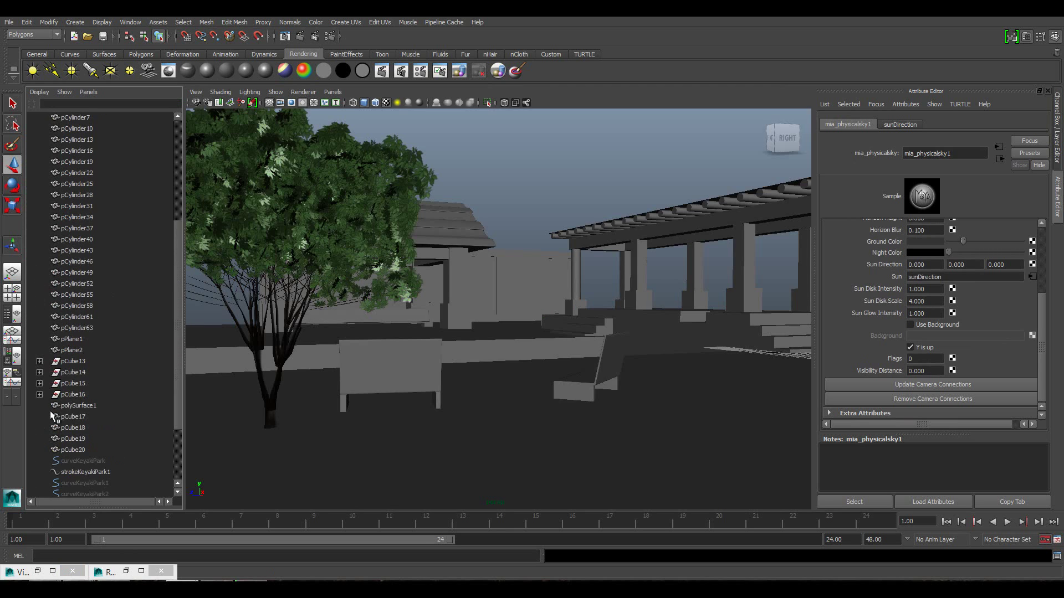
{"action": "scroll", "coordinate": [53, 411], "scroll_direction": "down", "scroll_amount": 3}
{"action": "left_click", "coordinate": [73, 450]}
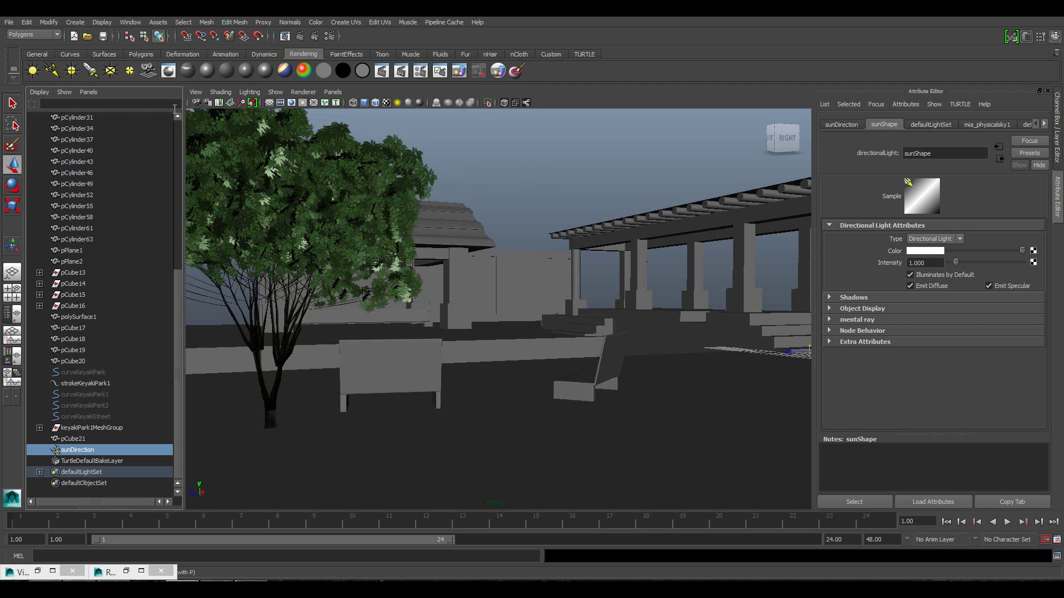
Save the current courtyard camera view as bookmark cameraView1.
{"action": "left_click", "coordinate": [198, 92]}
{"action": "mouse_move", "coordinate": [215, 228]}
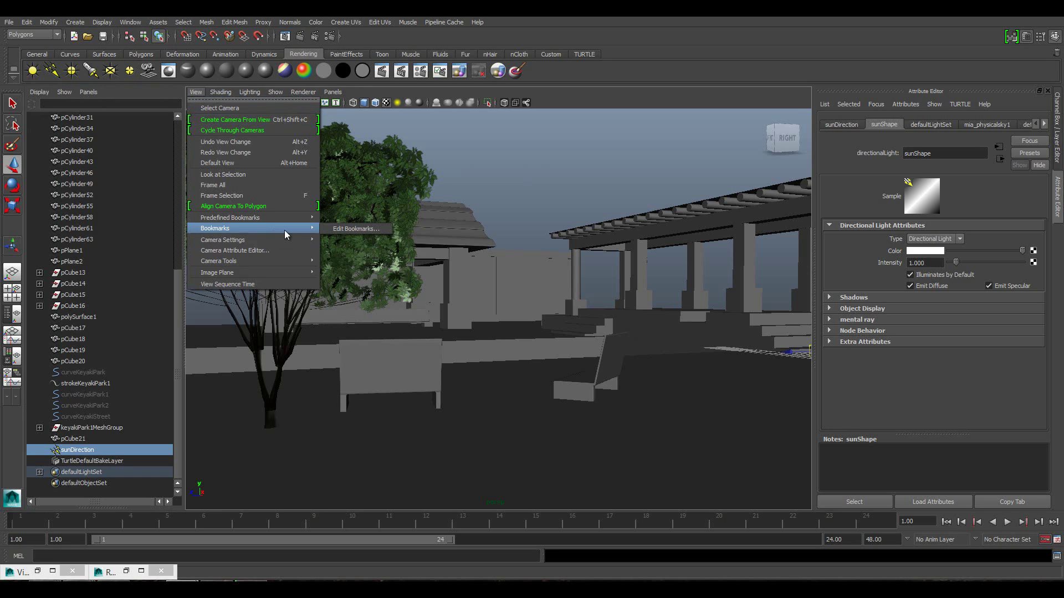
{"action": "left_click", "coordinate": [357, 231]}
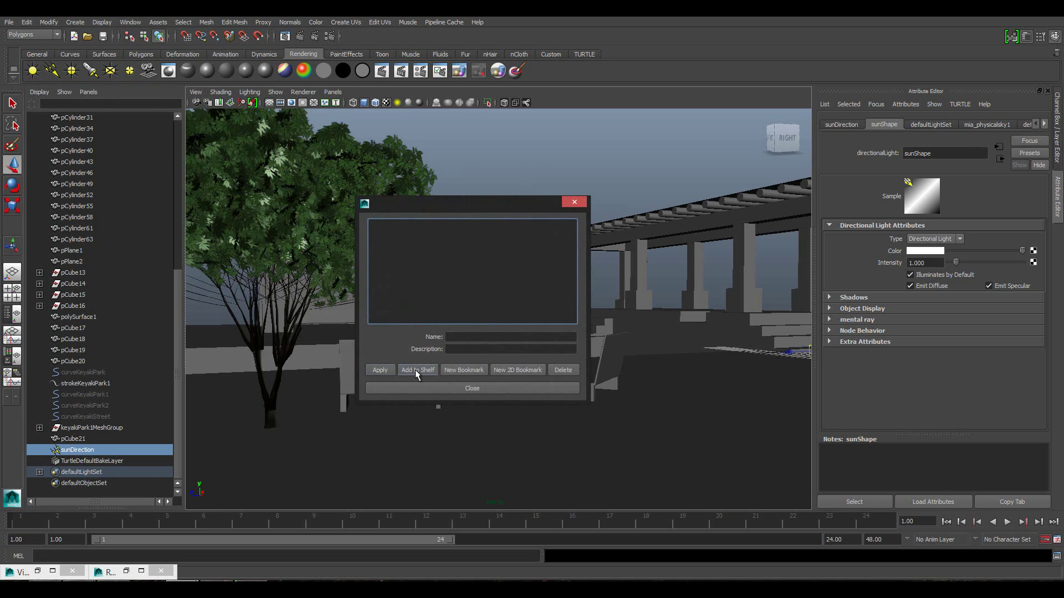
{"action": "left_click", "coordinate": [461, 370]}
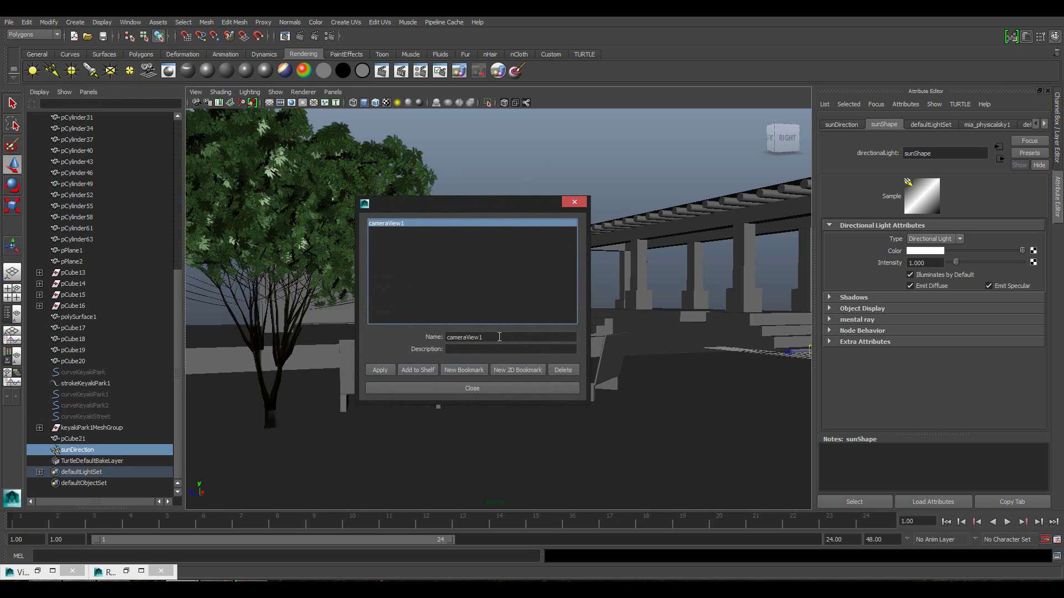
{"action": "left_click", "coordinate": [473, 387]}
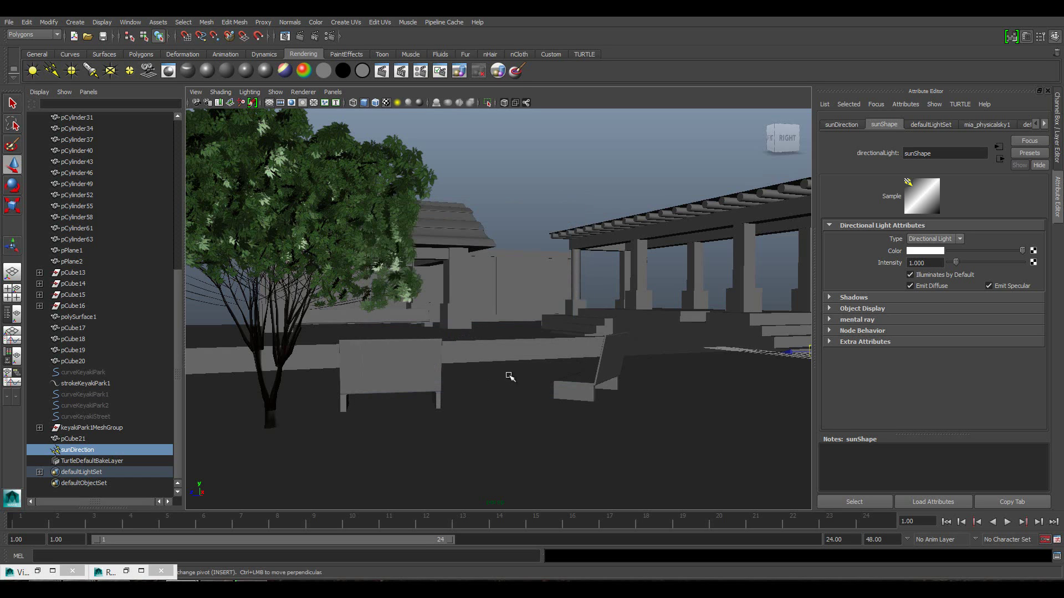
Enlarge and slightly rotate the sun light, then recall the cameraView1 bookmark and deselect.
{"action": "left_click_drag", "start_coordinate": [724, 351], "coordinate": [606, 369], "text": "alt"}
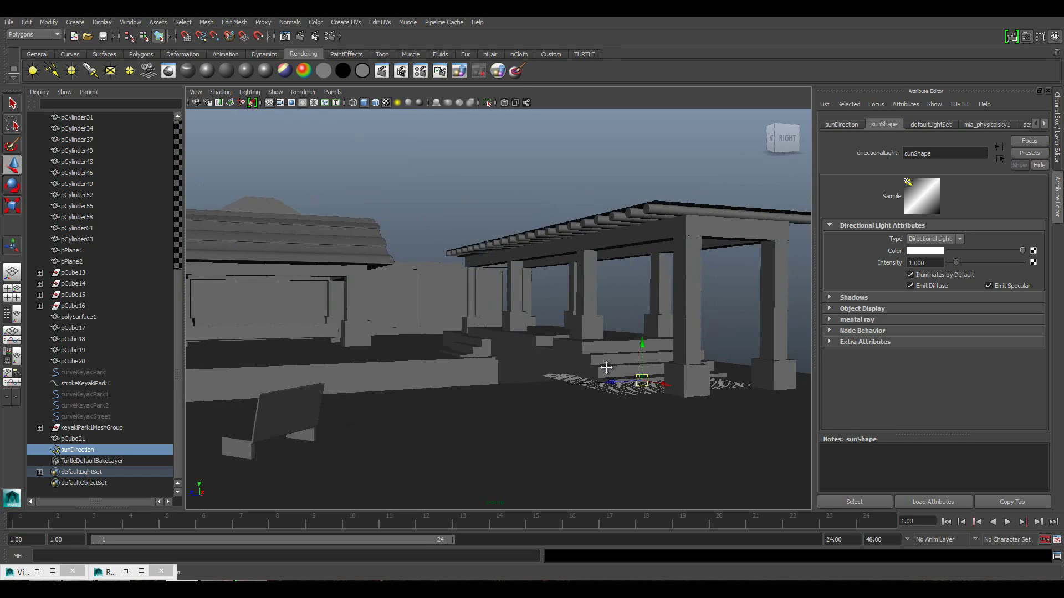
{"action": "key", "text": "r"}
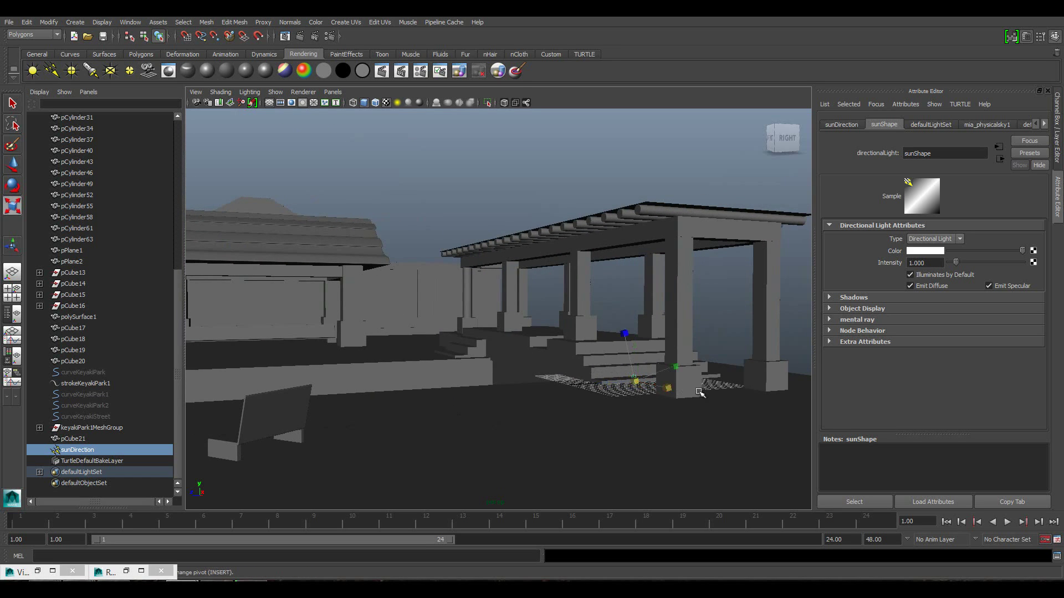
{"action": "left_click_drag", "start_coordinate": [636, 383], "coordinate": [692, 381]}
{"action": "key", "text": "e"}
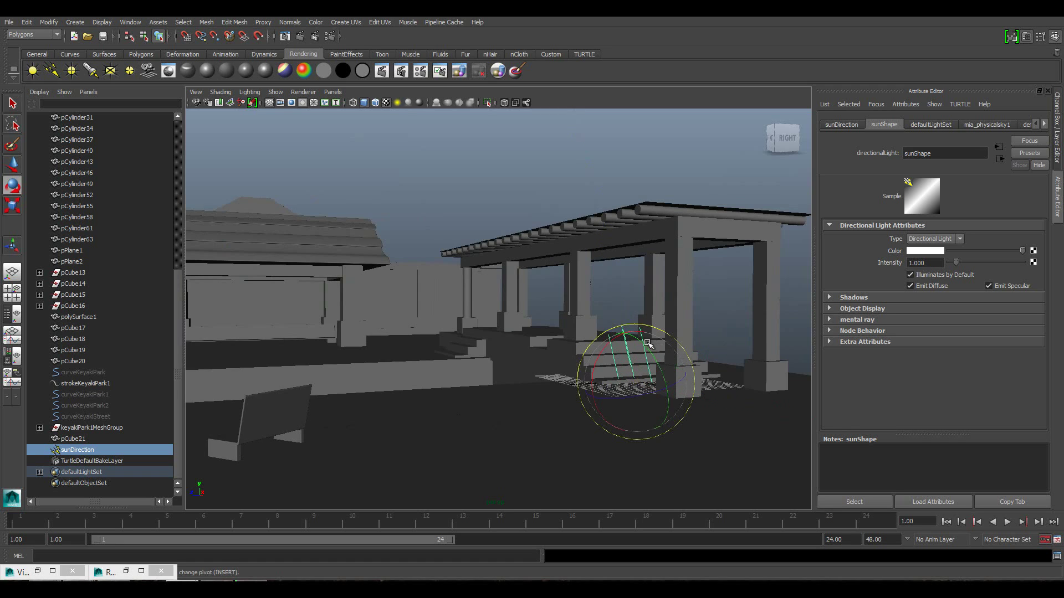
{"action": "left_click_drag", "start_coordinate": [620, 341], "coordinate": [598, 362]}
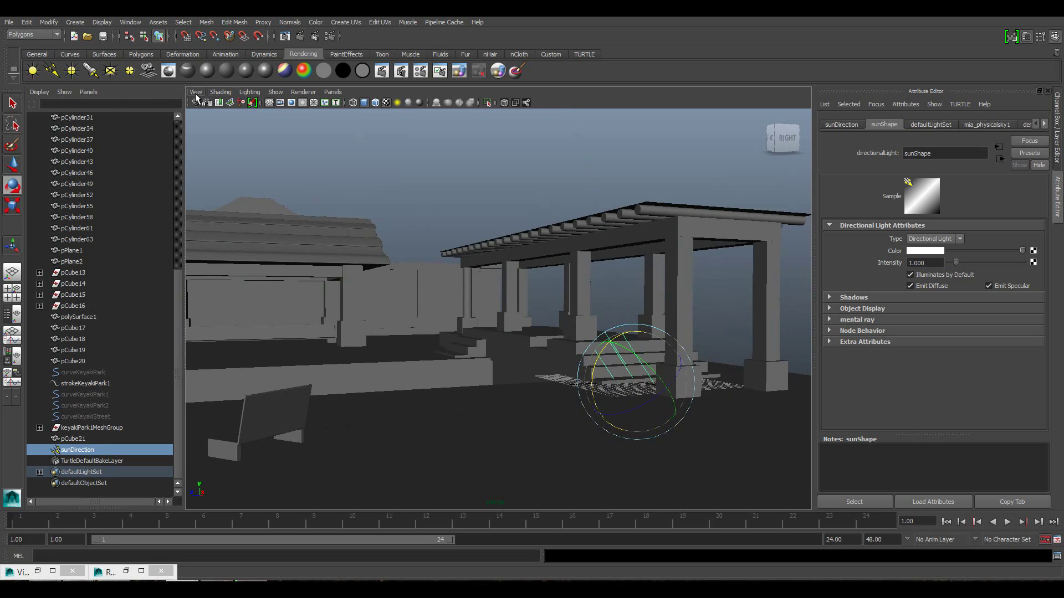
{"action": "left_click", "coordinate": [197, 92]}
{"action": "mouse_move", "coordinate": [215, 227]}
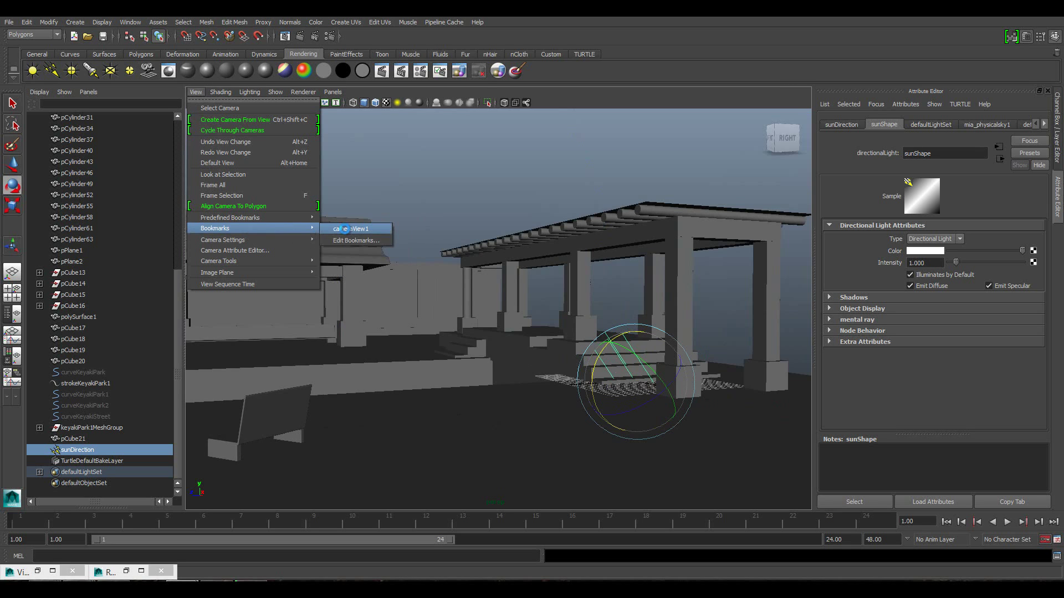
{"action": "left_click", "coordinate": [345, 228]}
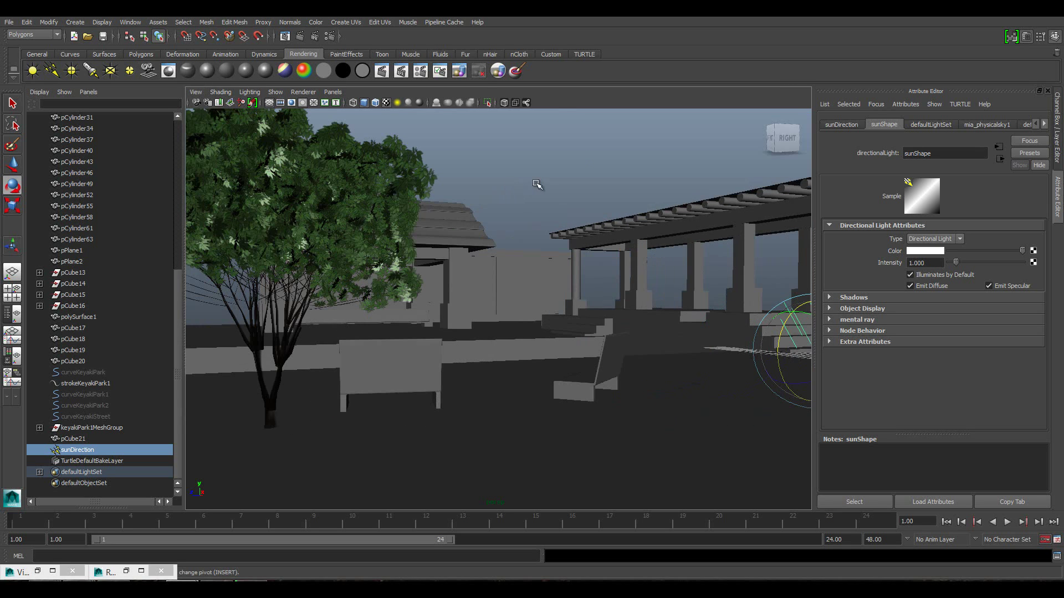
{"action": "left_click", "coordinate": [538, 185]}
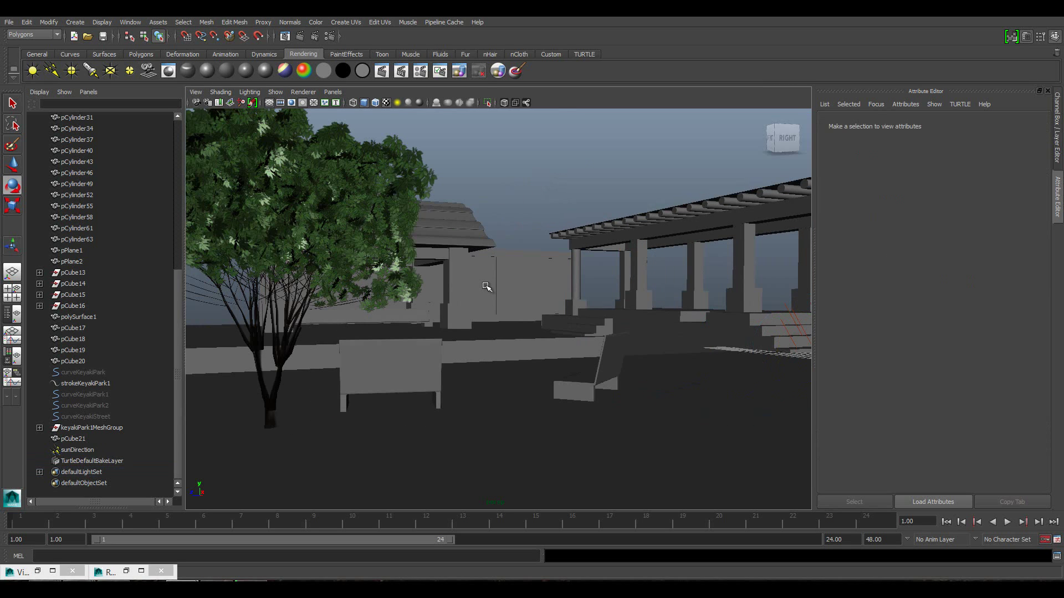
{"action": "left_click", "coordinate": [383, 72]}
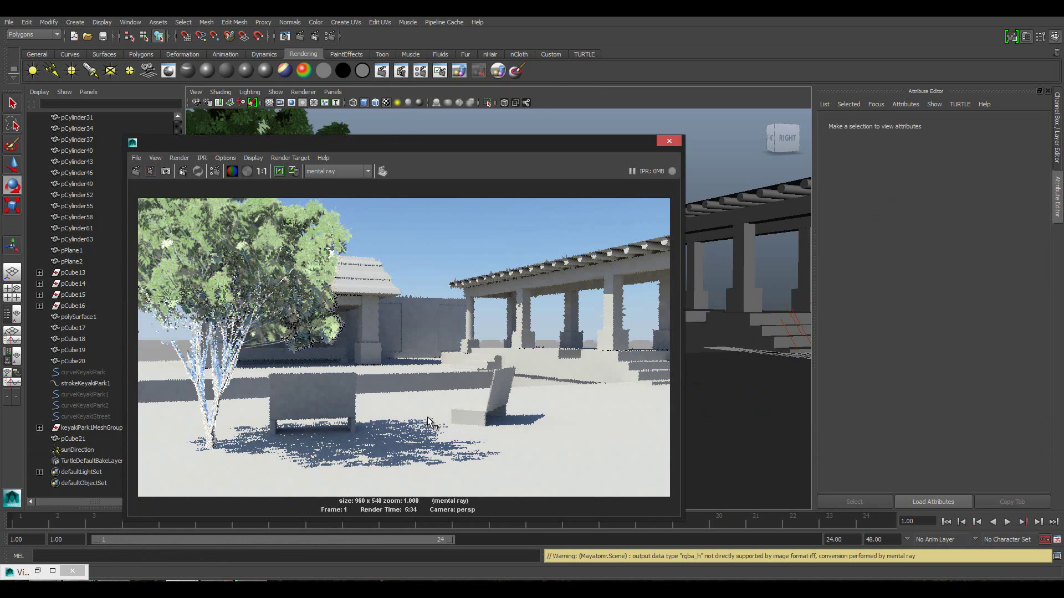
{"action": "left_click_drag", "start_coordinate": [491, 145], "coordinate": [525, 138]}
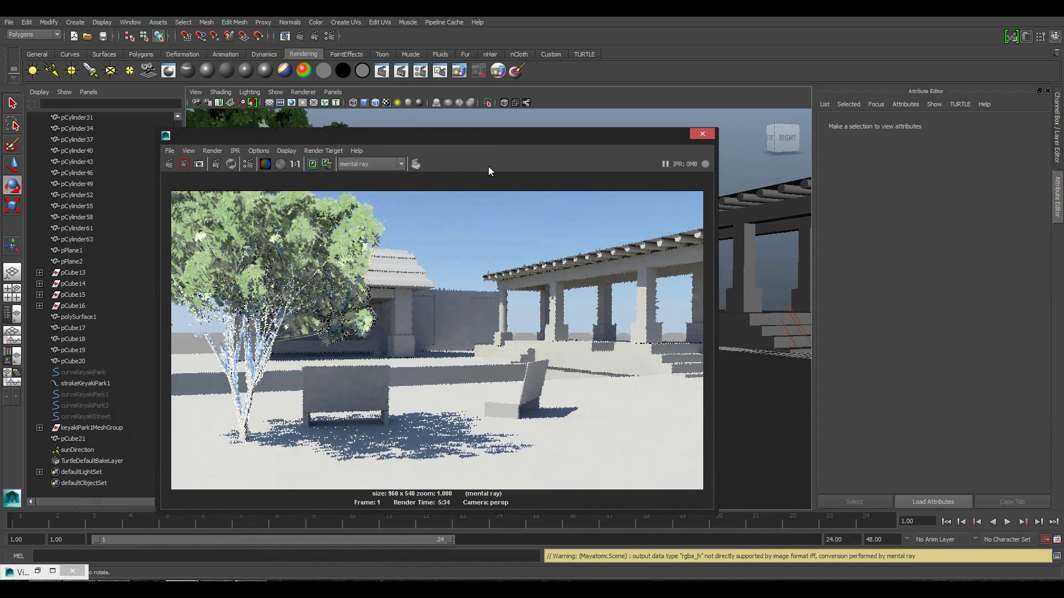
{"action": "left_click_drag", "start_coordinate": [489, 170], "coordinate": [658, 145]}
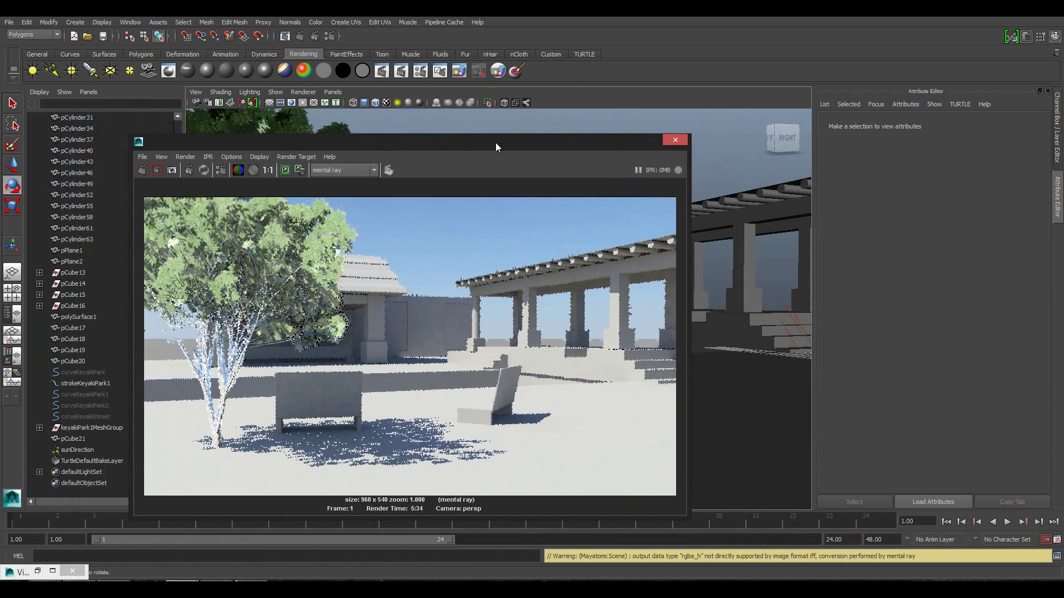
{"action": "left_click", "coordinate": [677, 141]}
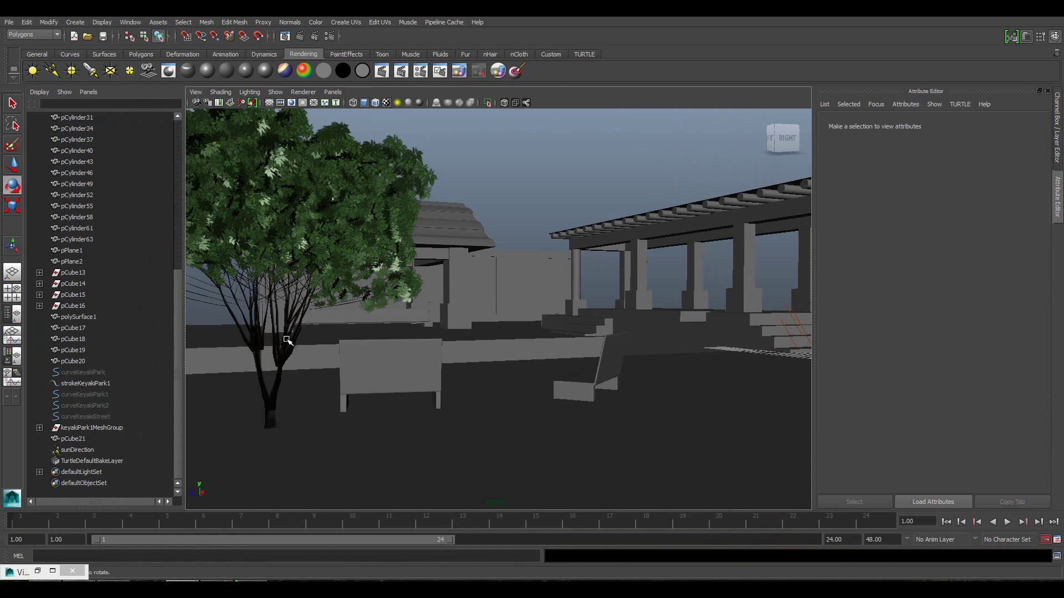
Select the tree and its leaf mesh and create a new display layer from them.
{"action": "left_click", "coordinate": [289, 340]}
{"action": "left_click", "coordinate": [343, 169], "text": "shift"}
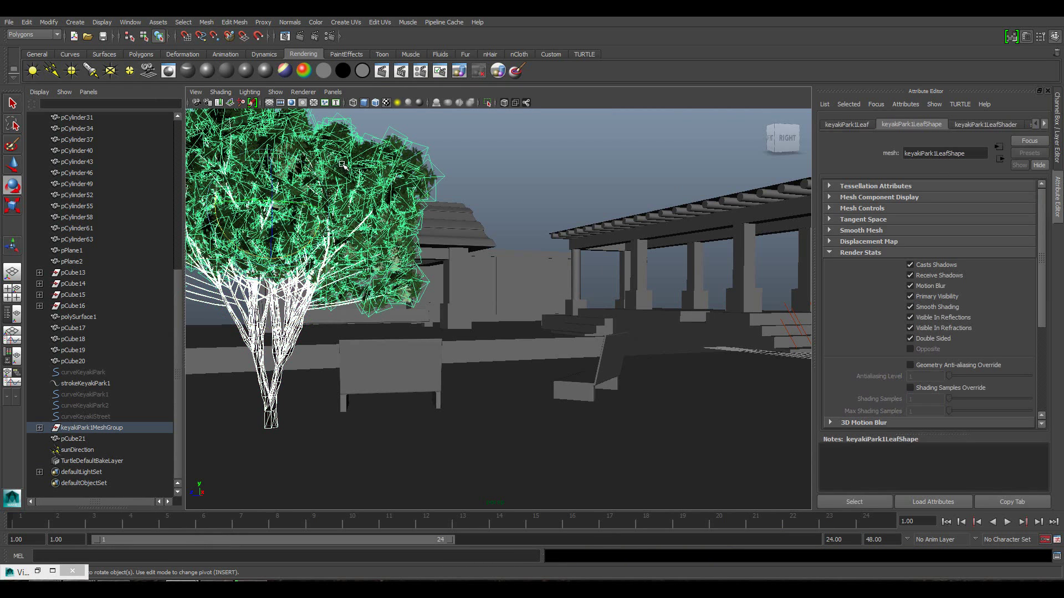
{"action": "left_click", "coordinate": [1057, 127]}
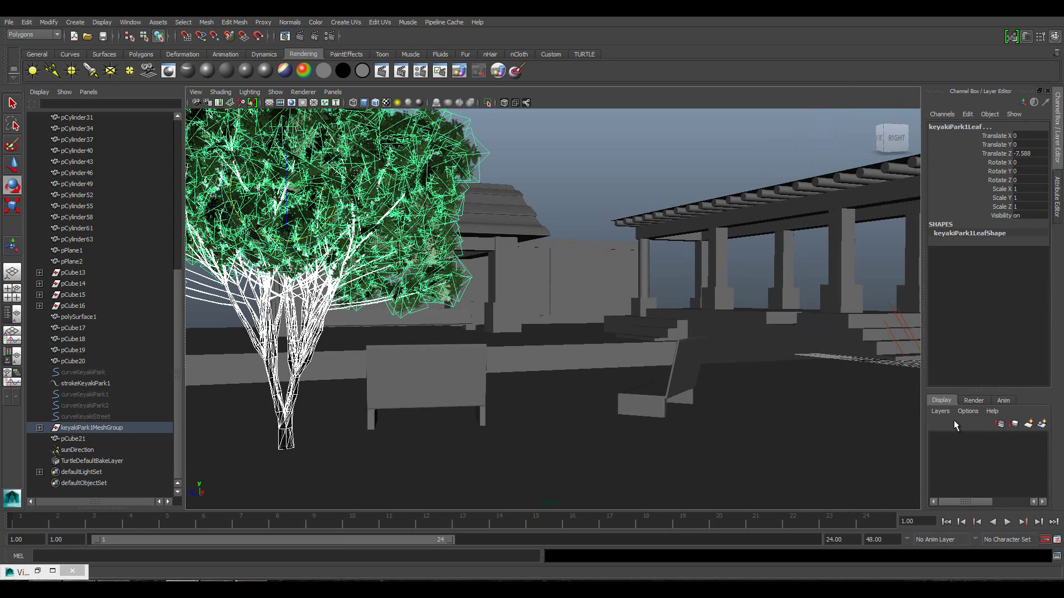
{"action": "key", "text": "e"}
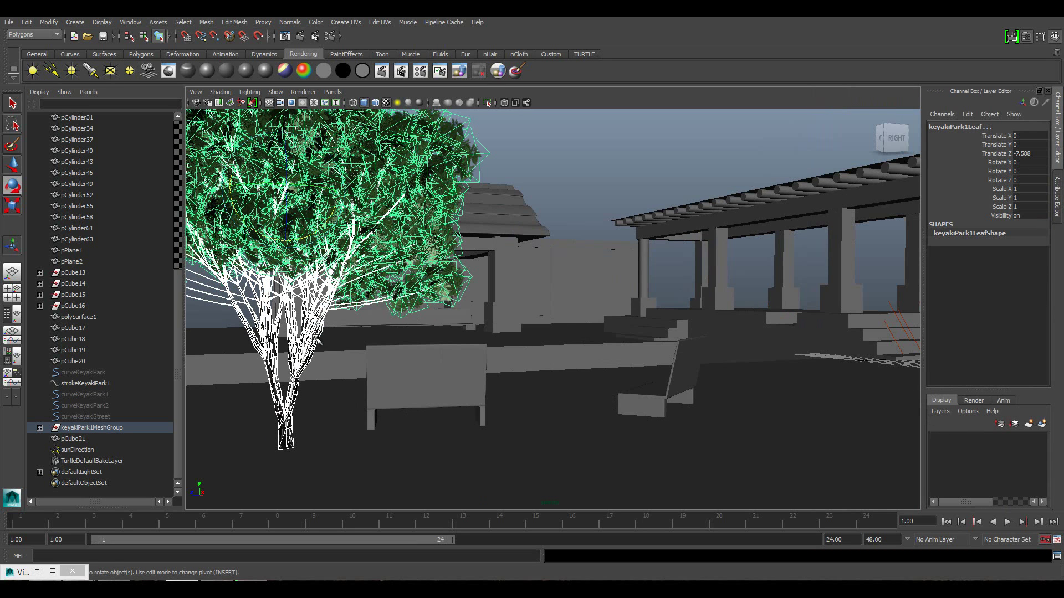
{"action": "left_click", "coordinate": [1042, 424]}
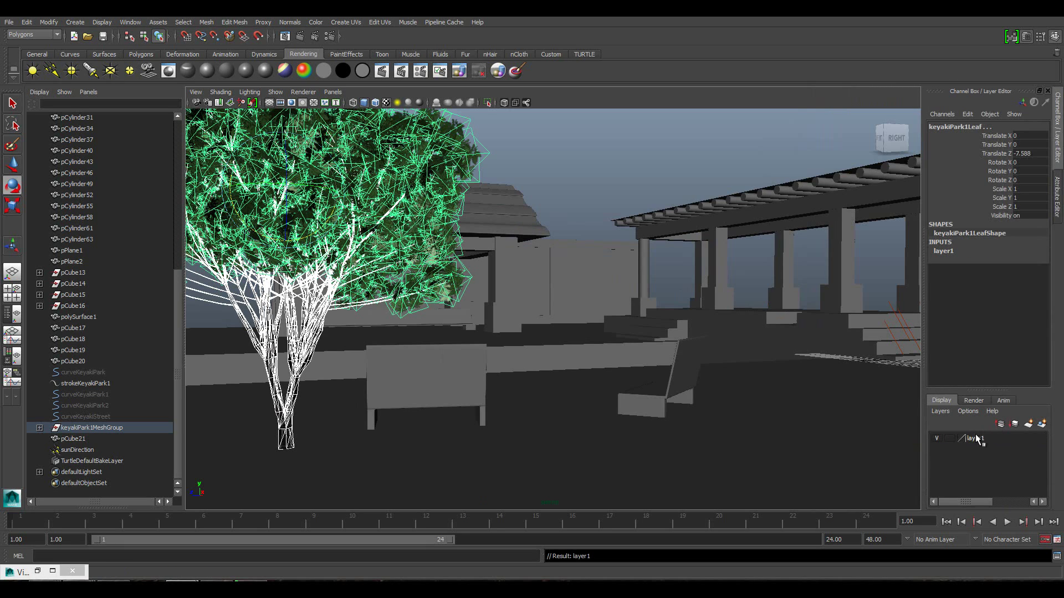
Rename the layer Arbol with dark green colour, hide it, and reopen Render Settings.
{"action": "double_click", "coordinate": [979, 438]}
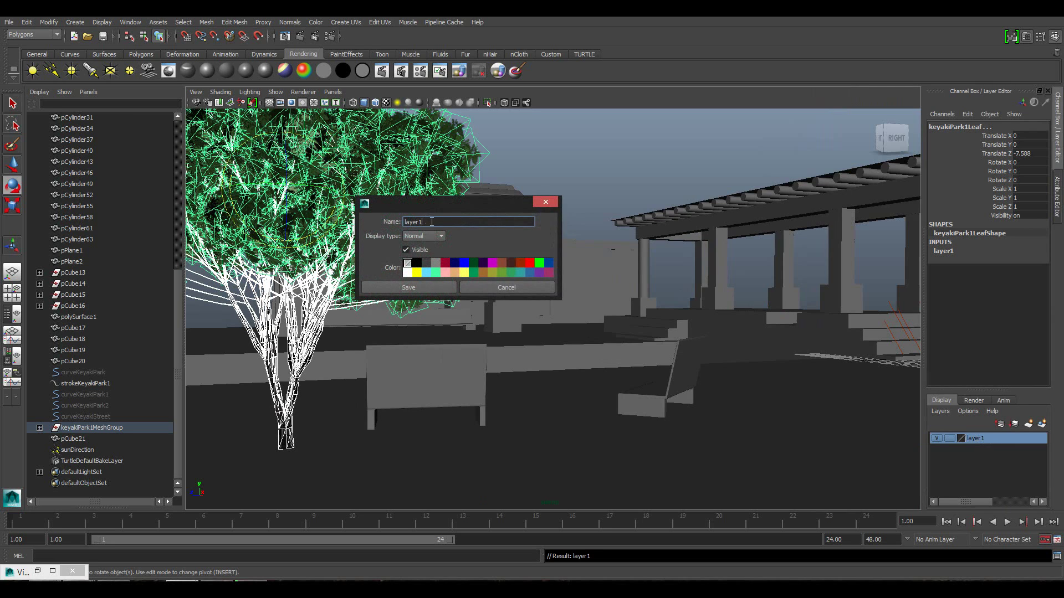
{"action": "left_click", "coordinate": [370, 220]}
{"action": "type", "text": "Ar"}
{"action": "type", "text": "bol"}
{"action": "left_click", "coordinate": [473, 264]}
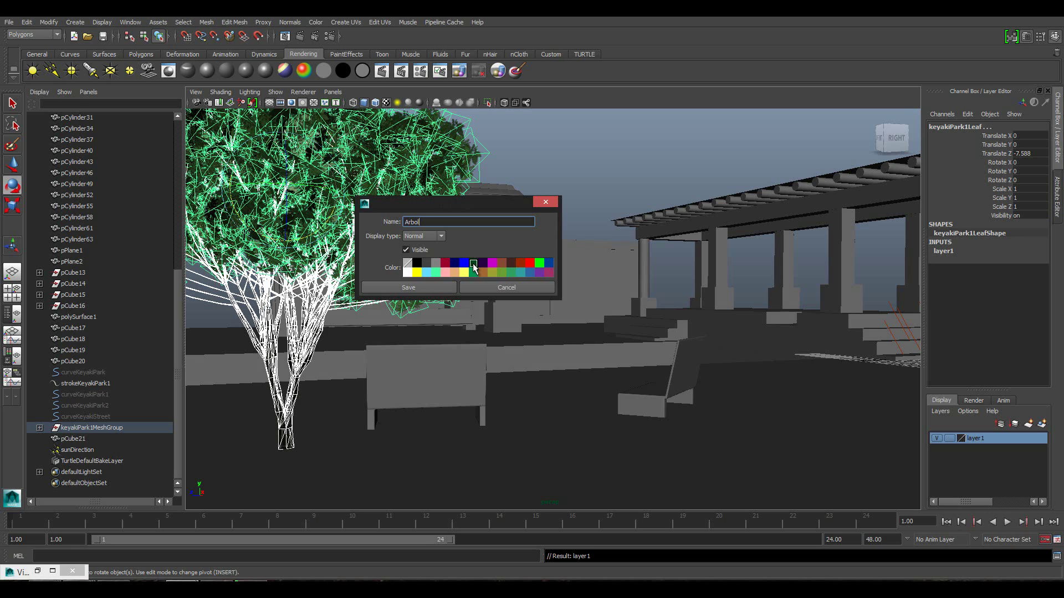
{"action": "left_click", "coordinate": [419, 288]}
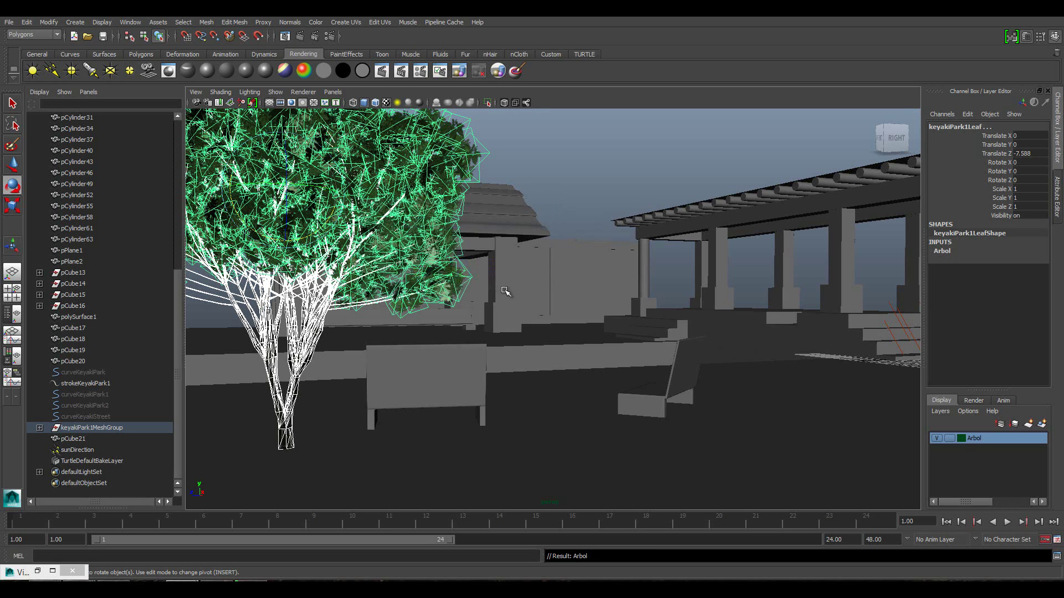
{"action": "left_click", "coordinate": [936, 437]}
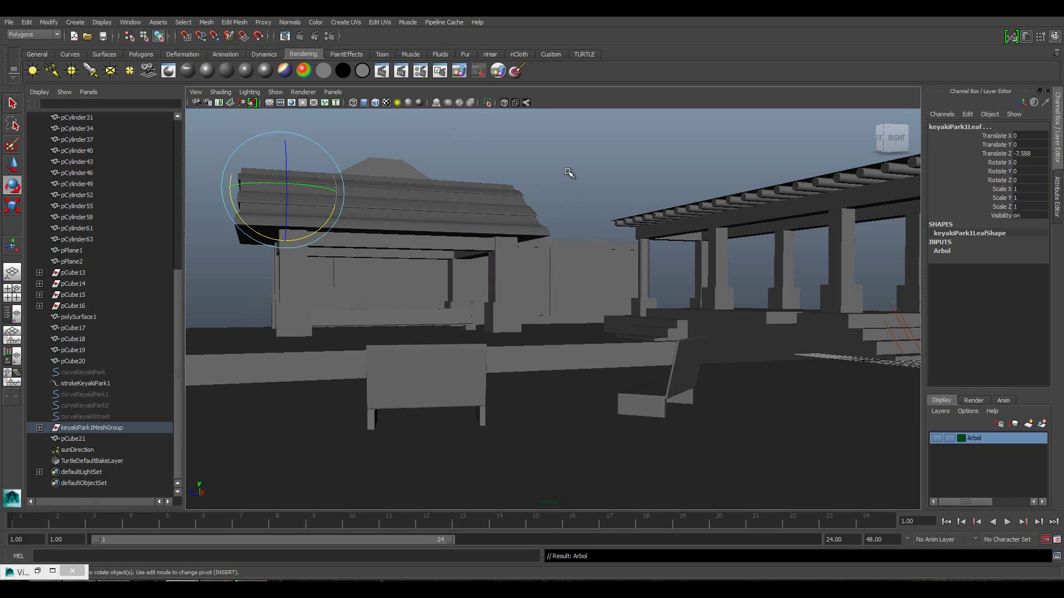
{"action": "left_click", "coordinate": [937, 437]}
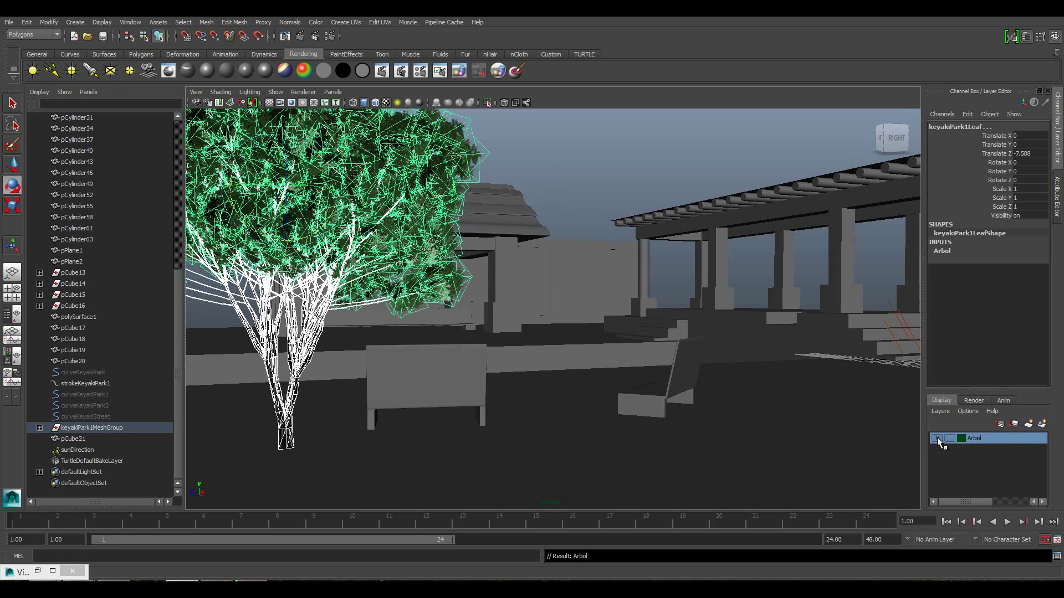
{"action": "left_click", "coordinate": [627, 172]}
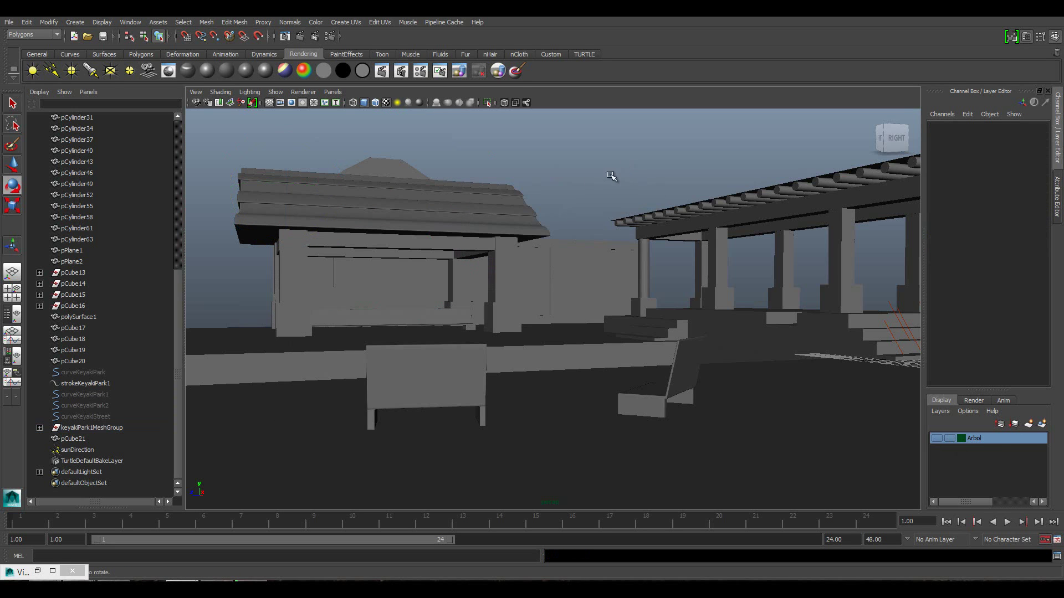
{"action": "left_click", "coordinate": [420, 70]}
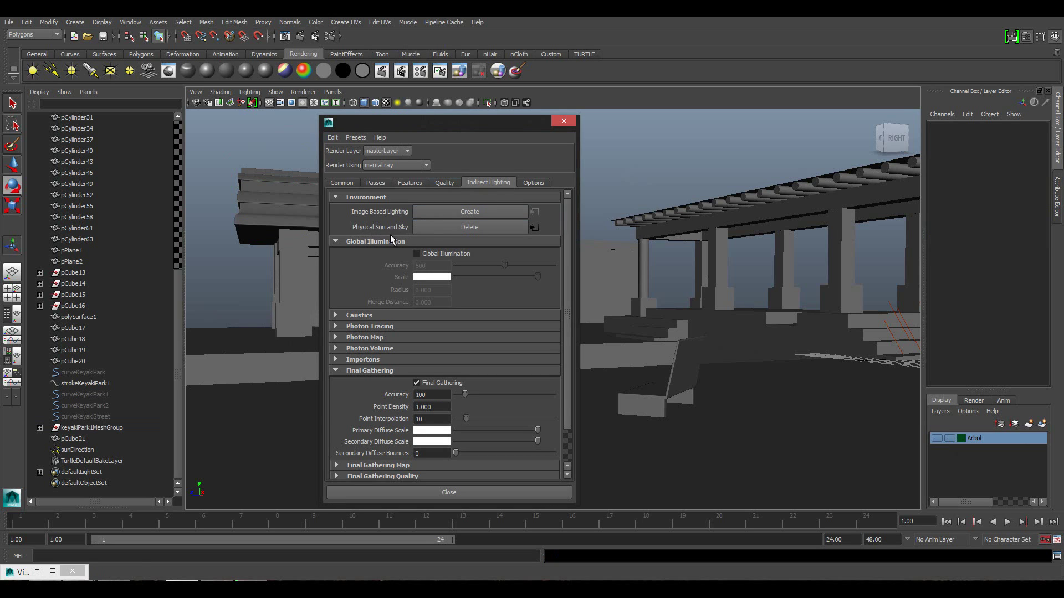
Set Final Gathering Secondary Diffuse Bounces to 1 and expand the Final Gathering Quality section.
{"action": "scroll", "coordinate": [438, 376], "scroll_direction": "down", "scroll_amount": 2}
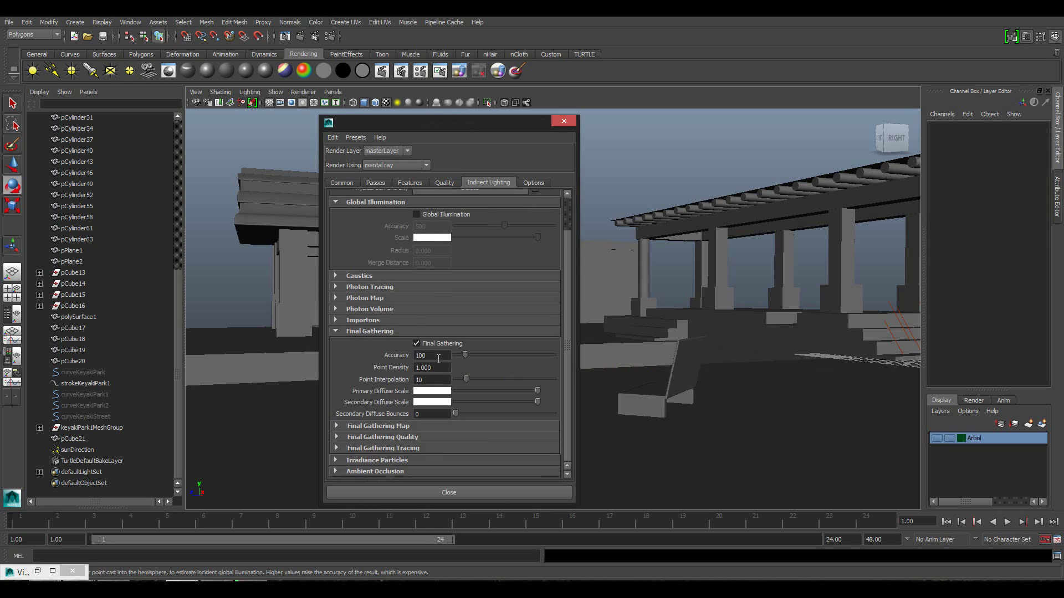
{"action": "scroll", "coordinate": [439, 360], "scroll_direction": "up", "scroll_amount": 2}
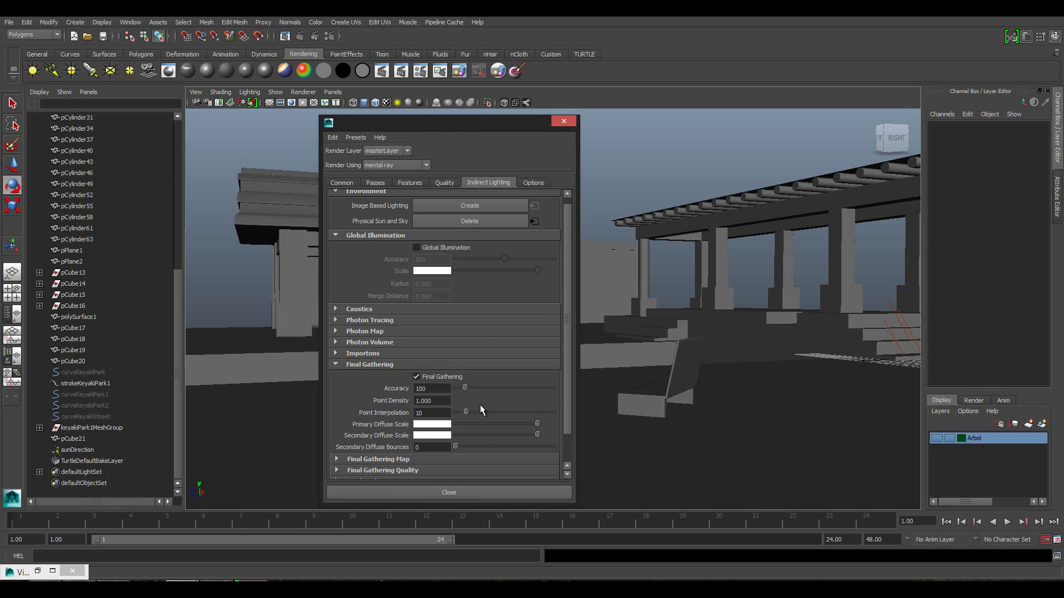
{"action": "scroll", "coordinate": [481, 405], "scroll_direction": "down", "scroll_amount": 3}
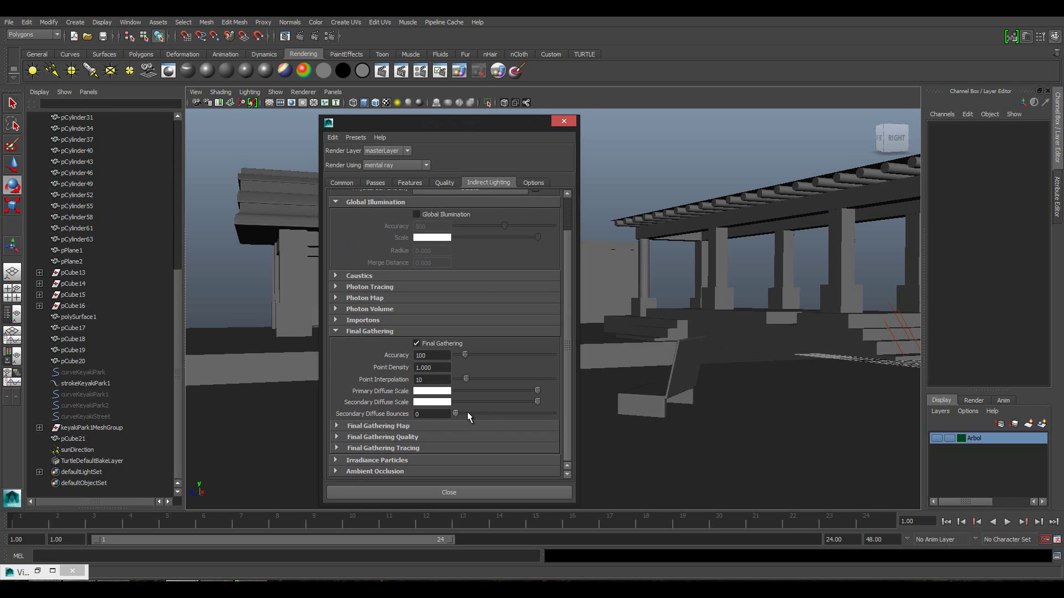
{"action": "left_click", "coordinate": [335, 437]}
Set the Final Gathering Filter to 3 and render the current frame again.
{"action": "scroll", "coordinate": [335, 438], "scroll_direction": "down", "scroll_amount": 1}
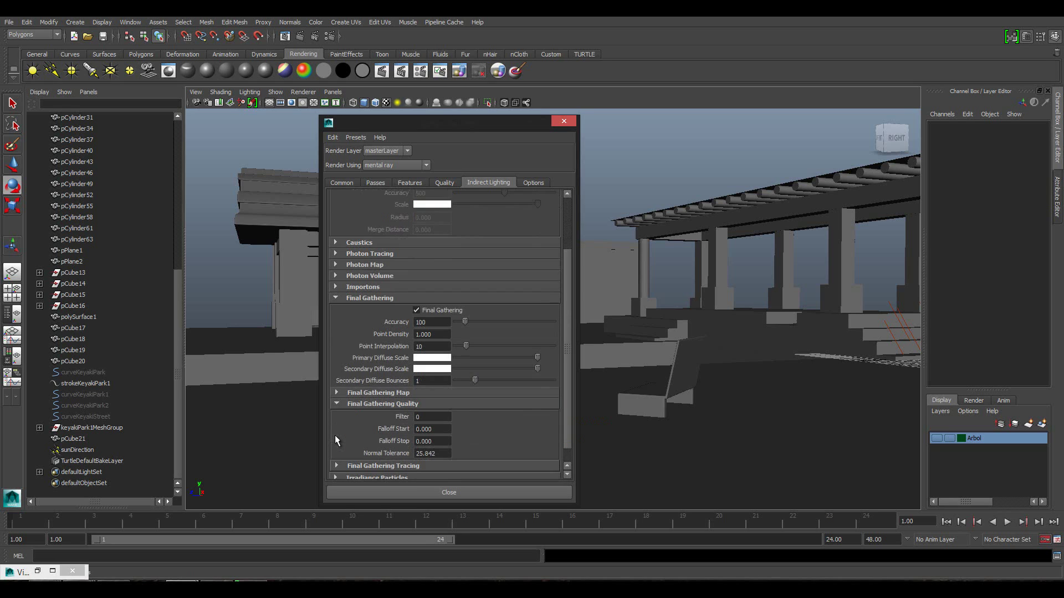
{"action": "scroll", "coordinate": [335, 440], "scroll_direction": "down", "scroll_amount": 1}
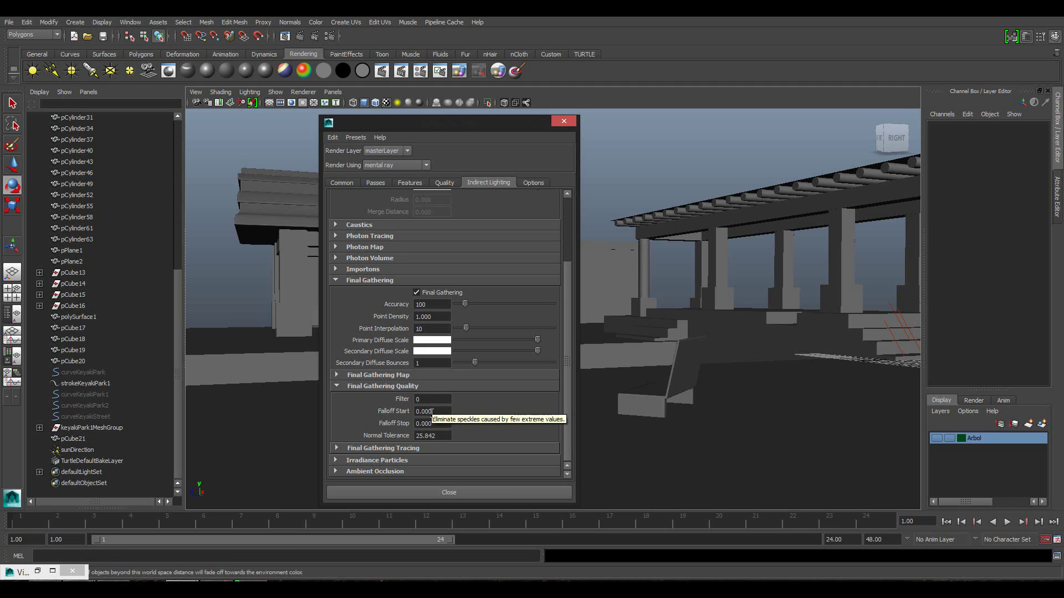
{"action": "left_click", "coordinate": [401, 400]}
{"action": "type", "text": "3"}
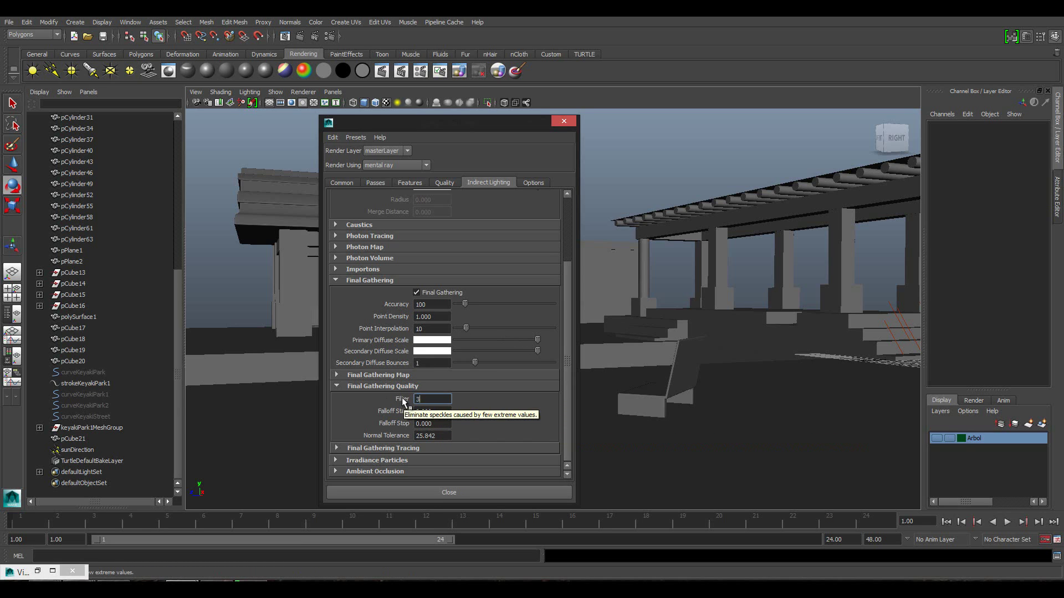
{"action": "key", "text": "Tab"}
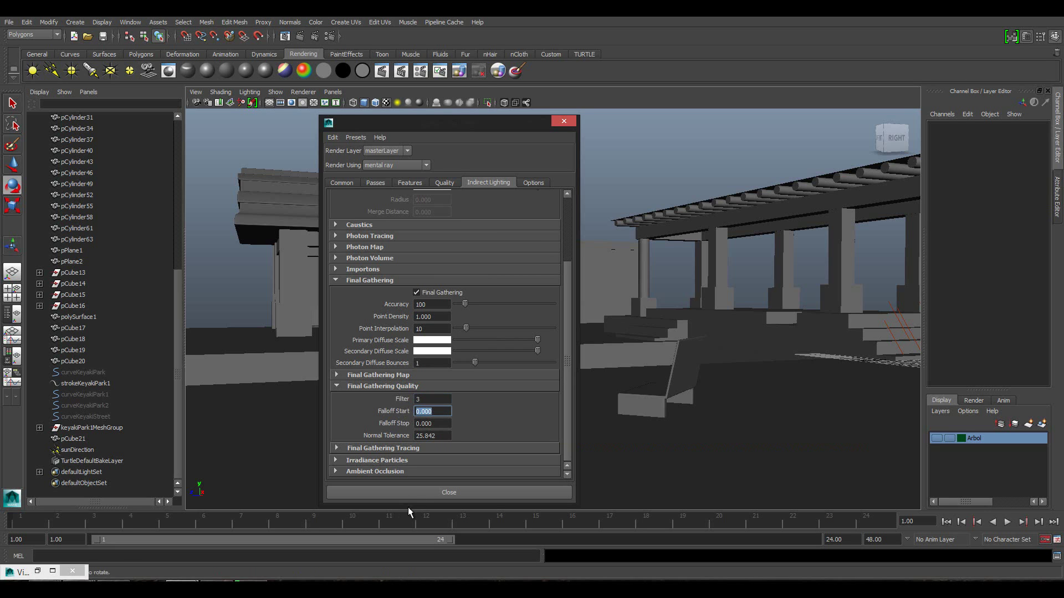
{"action": "left_click", "coordinate": [381, 74]}
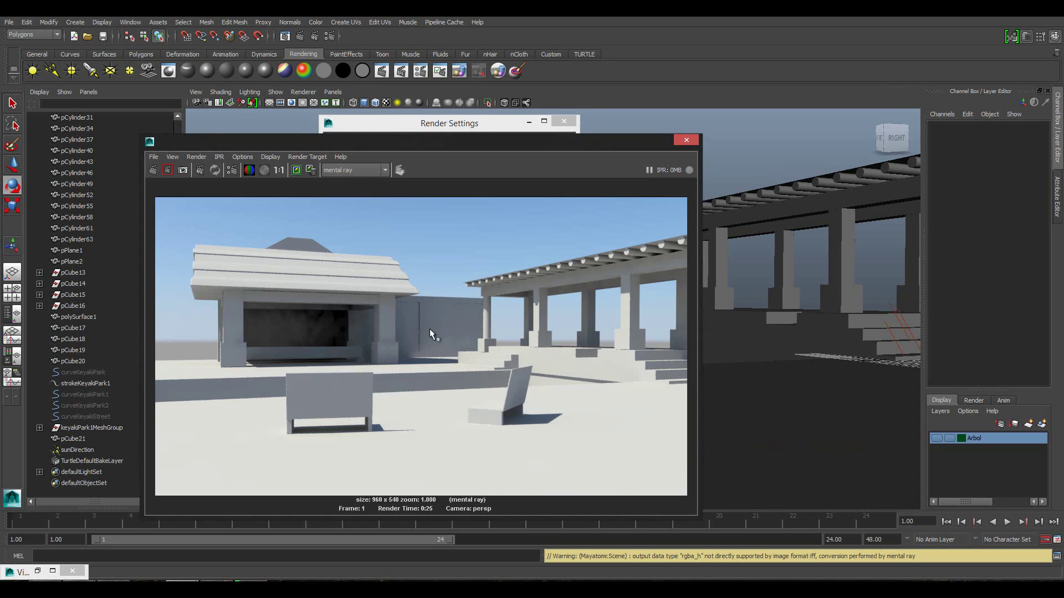
Zoom into the render to inspect it, keep the image, and bring back Indirect Lighting settings.
{"action": "scroll", "coordinate": [397, 335], "scroll_direction": "up", "scroll_amount": 1}
{"action": "scroll", "coordinate": [393, 338], "scroll_direction": "up", "scroll_amount": 1}
{"action": "scroll", "coordinate": [392, 337], "scroll_direction": "up", "scroll_amount": 1}
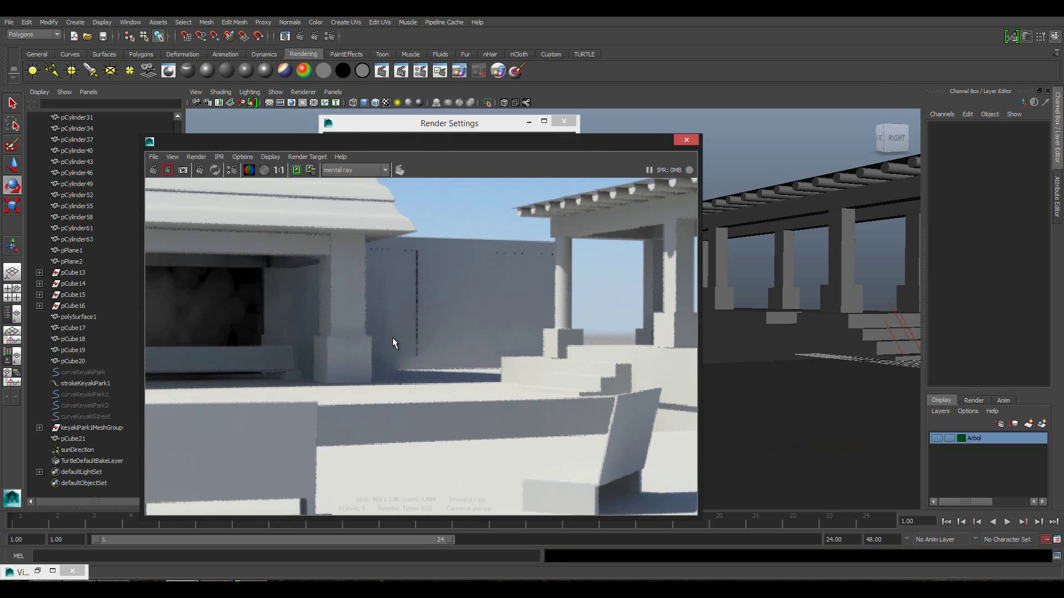
{"action": "scroll", "coordinate": [393, 337], "scroll_direction": "up", "scroll_amount": 5}
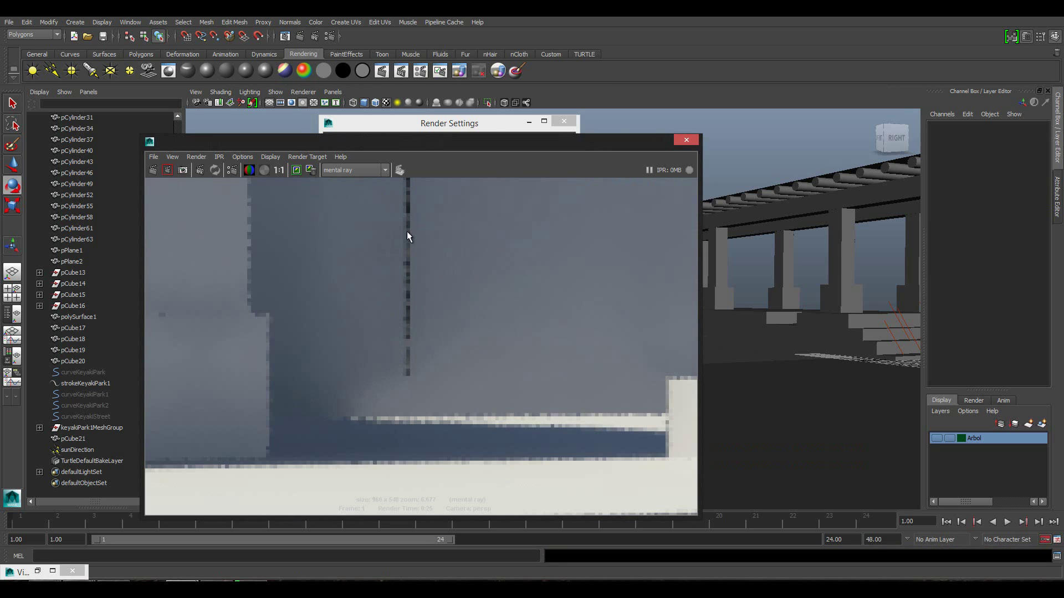
{"action": "left_click_drag", "start_coordinate": [412, 265], "coordinate": [412, 264]}
{"action": "scroll", "coordinate": [412, 267], "scroll_direction": "down", "scroll_amount": 2}
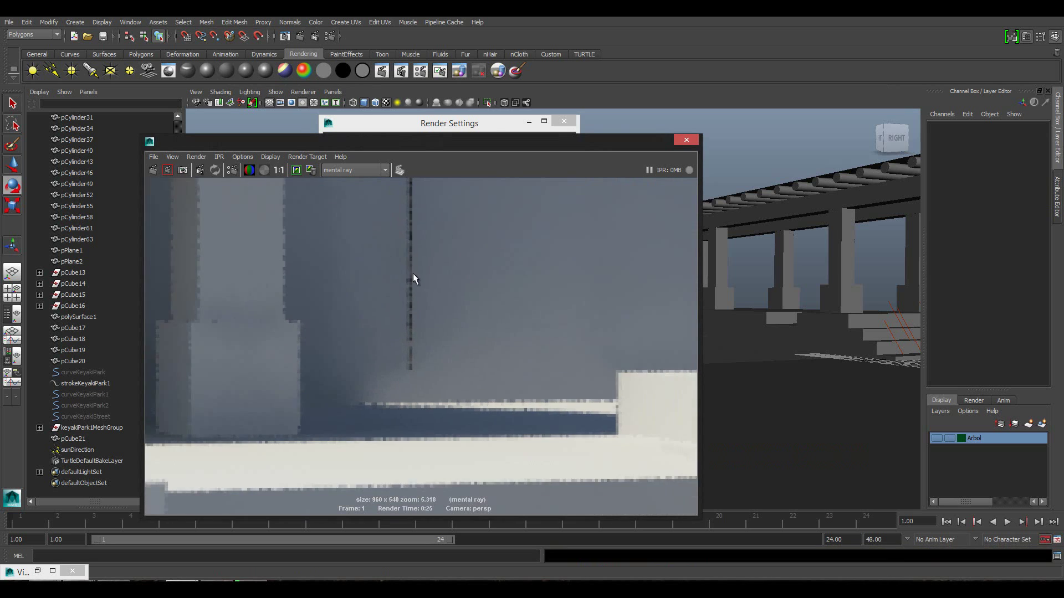
{"action": "scroll", "coordinate": [414, 274], "scroll_direction": "down", "scroll_amount": 2}
{"action": "scroll", "coordinate": [415, 274], "scroll_direction": "down", "scroll_amount": 1}
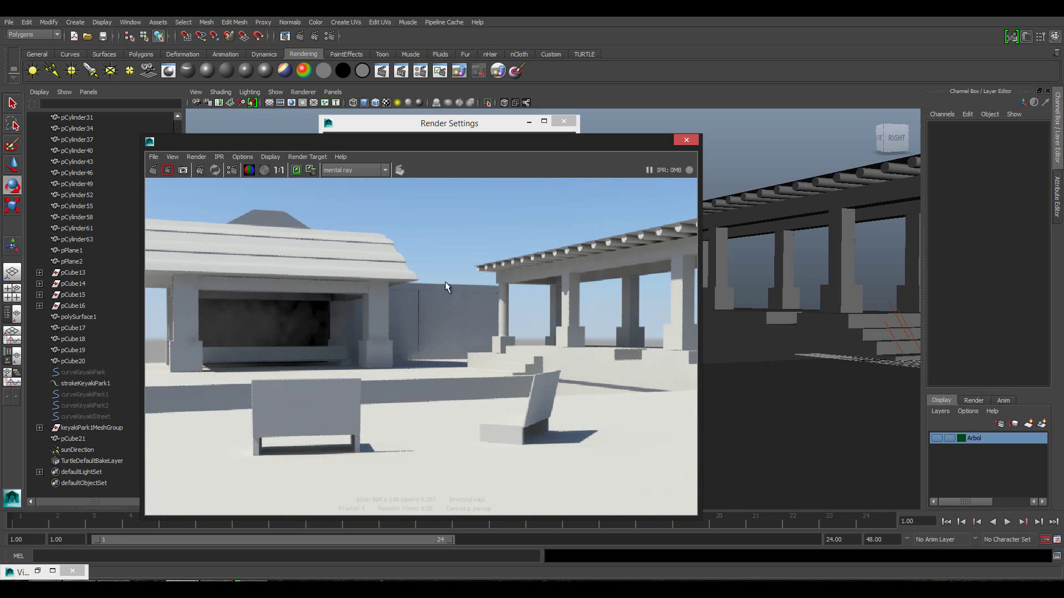
{"action": "left_click", "coordinate": [297, 171]}
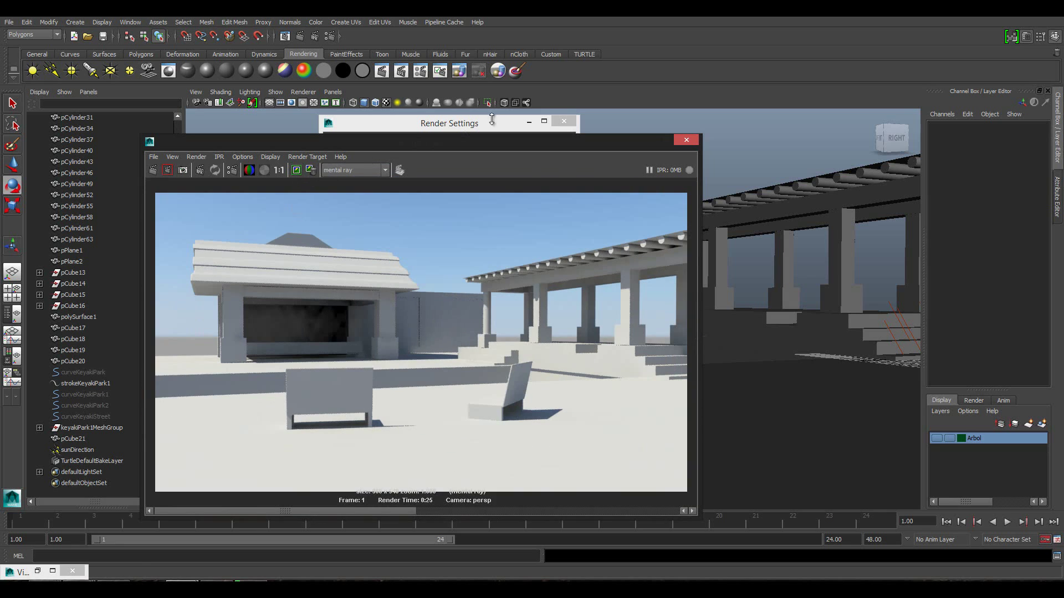
{"action": "left_click", "coordinate": [494, 123]}
Set Secondary Diffuse Bounces and Filter to 0 and re-render the courtyard.
{"action": "left_click", "coordinate": [423, 363]}
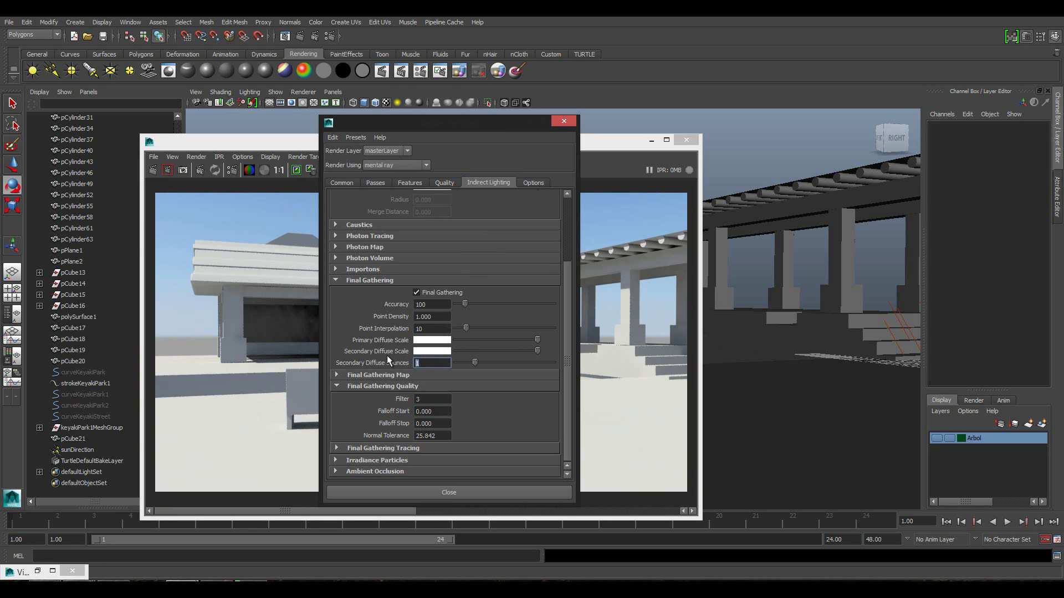
{"action": "left_click", "coordinate": [436, 398]}
{"action": "type", "text": "0"}
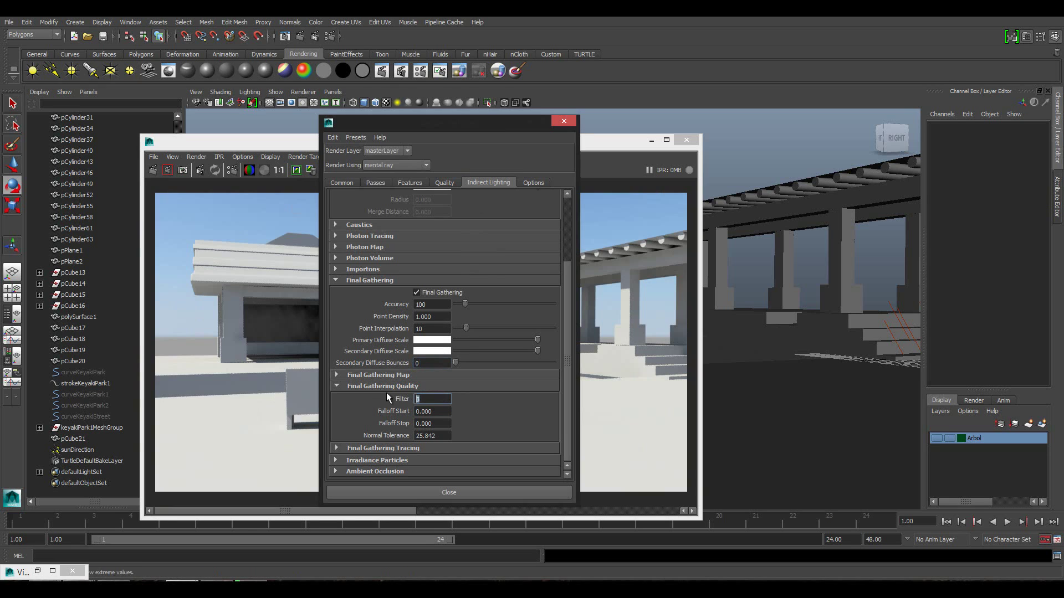
{"action": "key", "text": "Tab"}
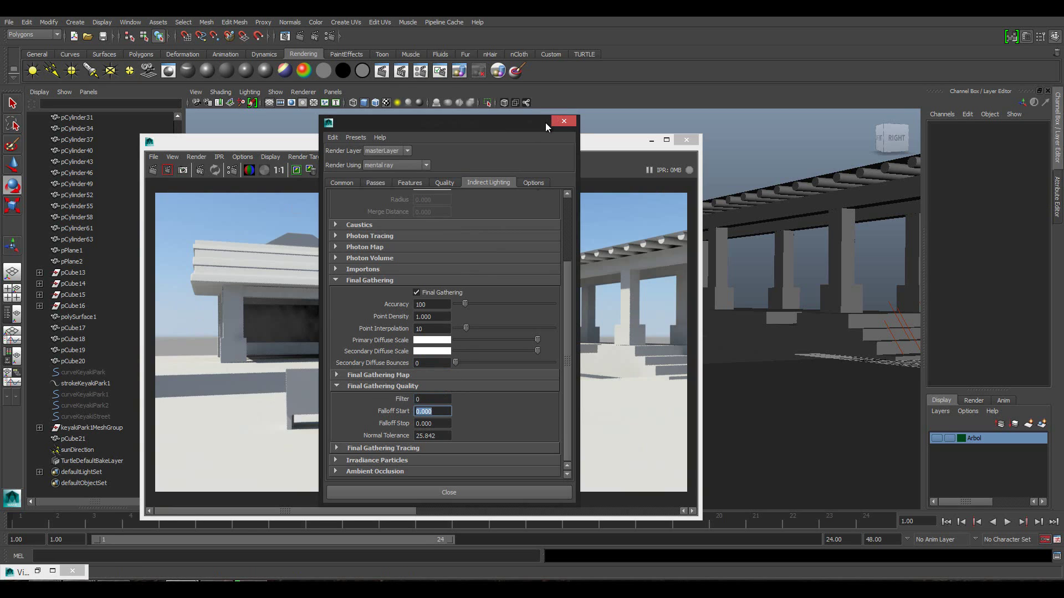
{"action": "left_click", "coordinate": [533, 124]}
{"action": "left_click", "coordinate": [154, 170]}
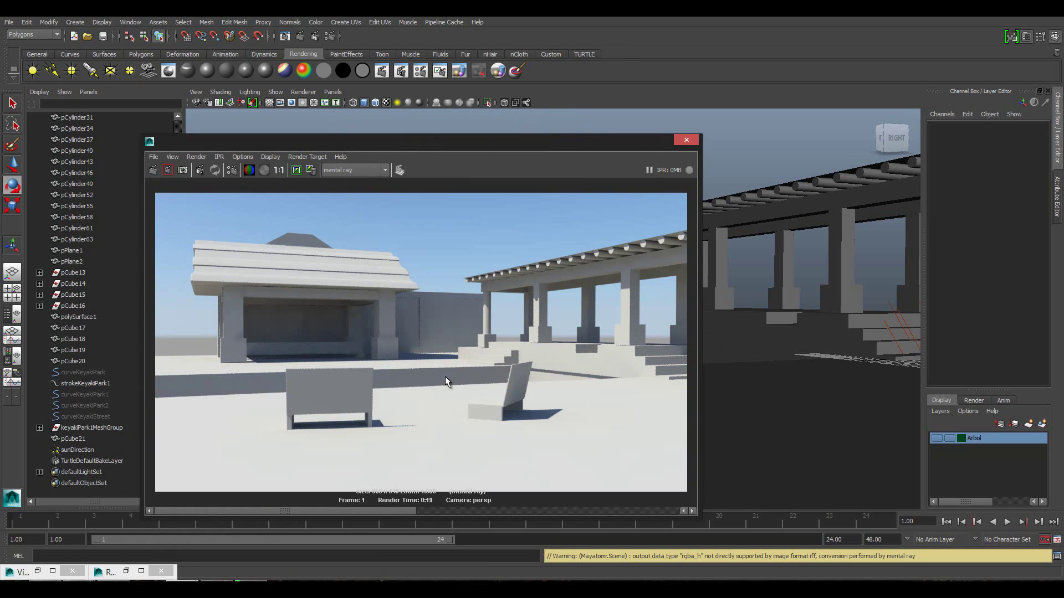
Compare the new render against the stored earlier one in the render view.
{"action": "left_click", "coordinate": [693, 510]}
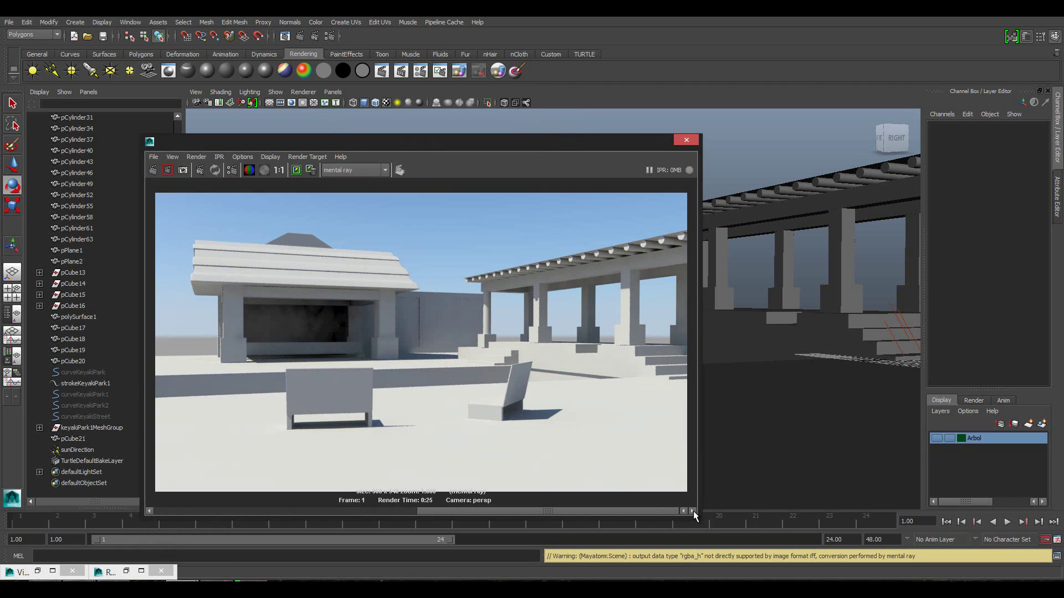
{"action": "left_click", "coordinate": [151, 510]}
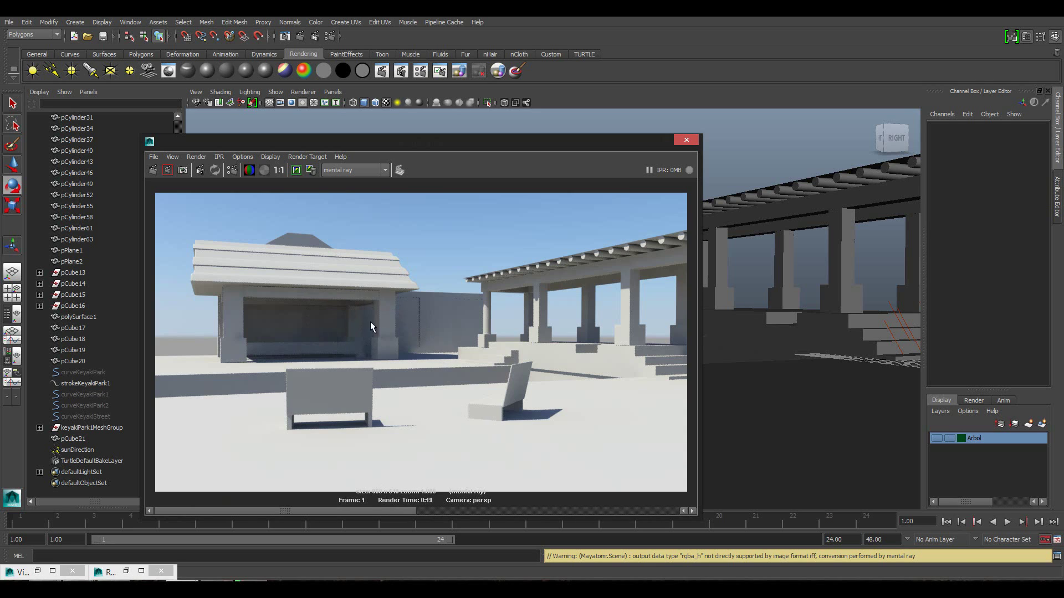
{"action": "left_click", "coordinate": [692, 511]}
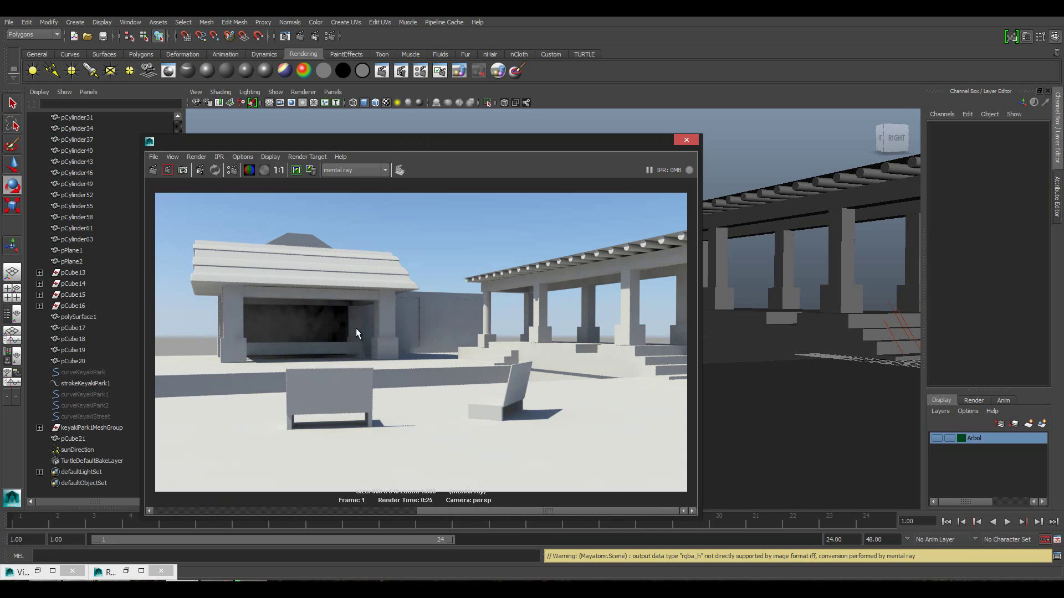
Mark a render region at the pavilion's base and zoom in on it.
{"action": "scroll", "coordinate": [336, 331], "scroll_direction": "up", "scroll_amount": 2}
{"action": "scroll", "coordinate": [331, 332], "scroll_direction": "up", "scroll_amount": 3}
{"action": "left_click_drag", "start_coordinate": [271, 347], "coordinate": [414, 397]}
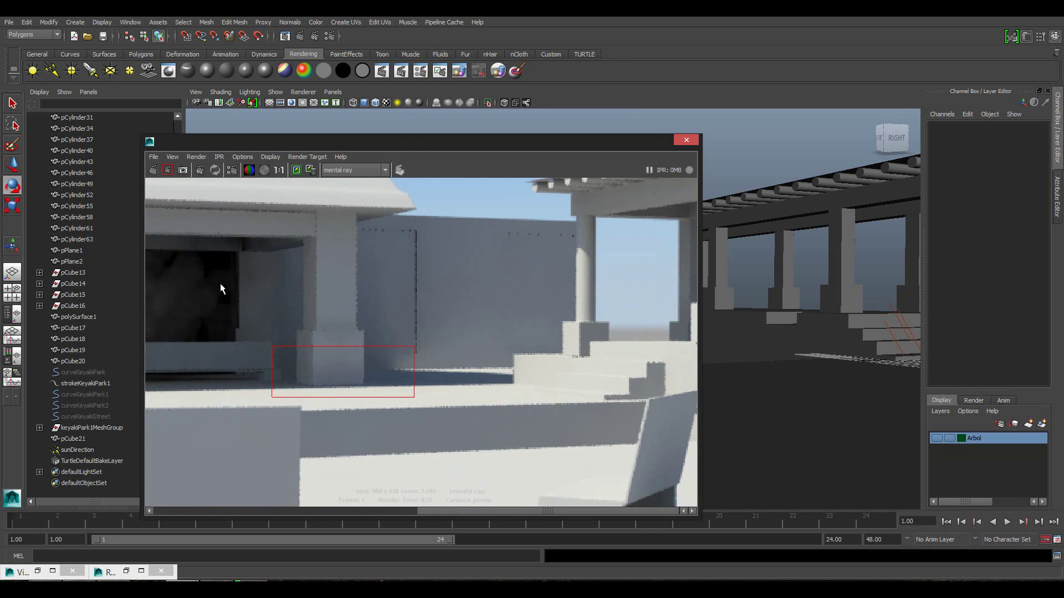
{"action": "scroll", "coordinate": [219, 313], "scroll_direction": "down", "scroll_amount": 1}
{"action": "scroll", "coordinate": [222, 317], "scroll_direction": "down", "scroll_amount": 2}
{"action": "scroll", "coordinate": [243, 323], "scroll_direction": "down", "scroll_amount": 1}
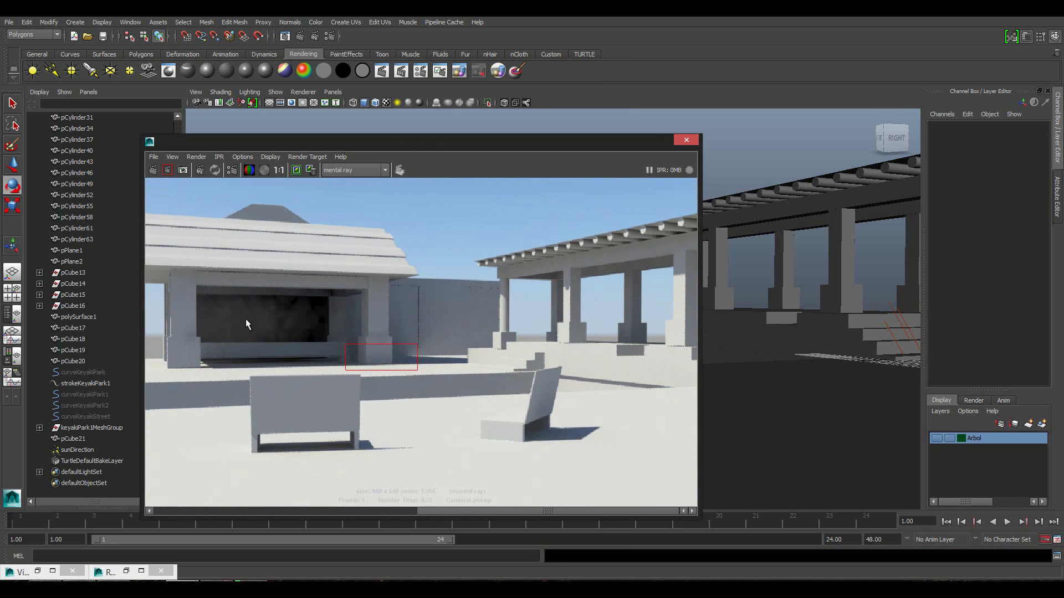
{"action": "scroll", "coordinate": [308, 301], "scroll_direction": "down", "scroll_amount": 1}
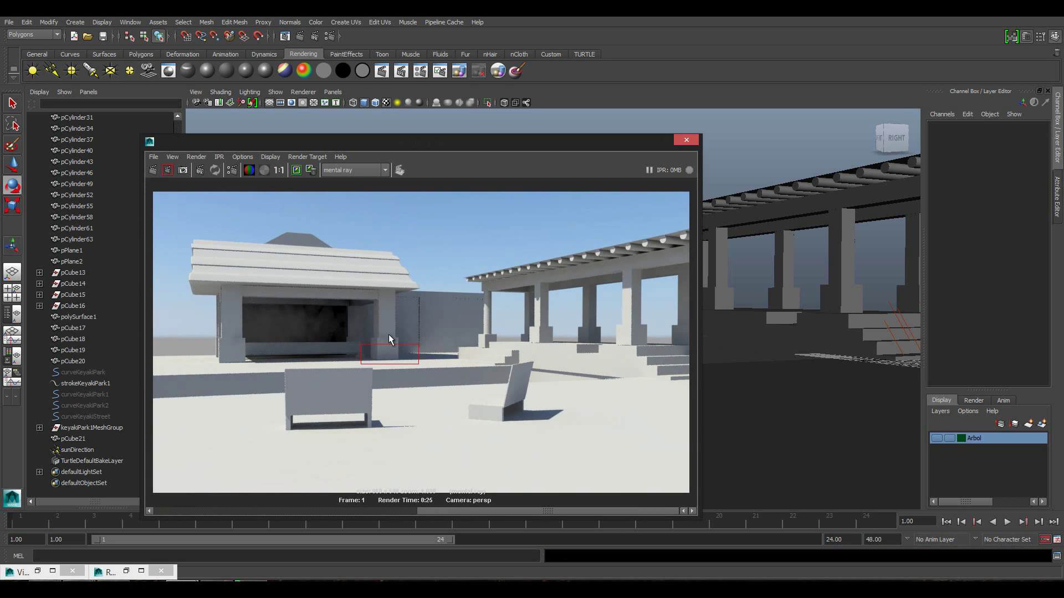
Flip between the brighter 0:19 render and the darker 0:25 render.
{"action": "left_click", "coordinate": [149, 511]}
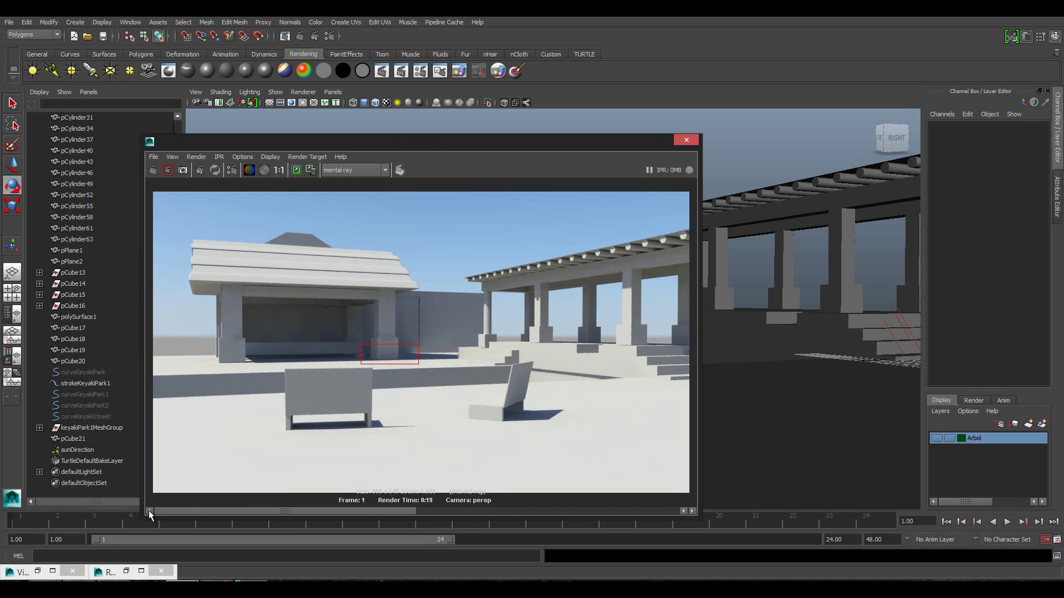
{"action": "left_click", "coordinate": [693, 509]}
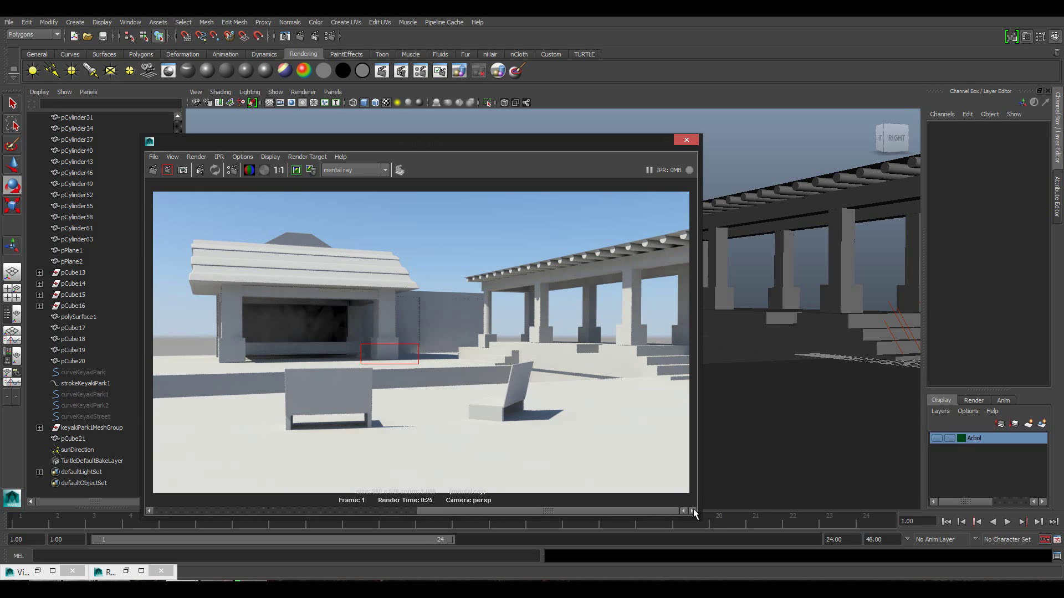
{"action": "scroll", "coordinate": [596, 260], "scroll_direction": "up", "scroll_amount": 2}
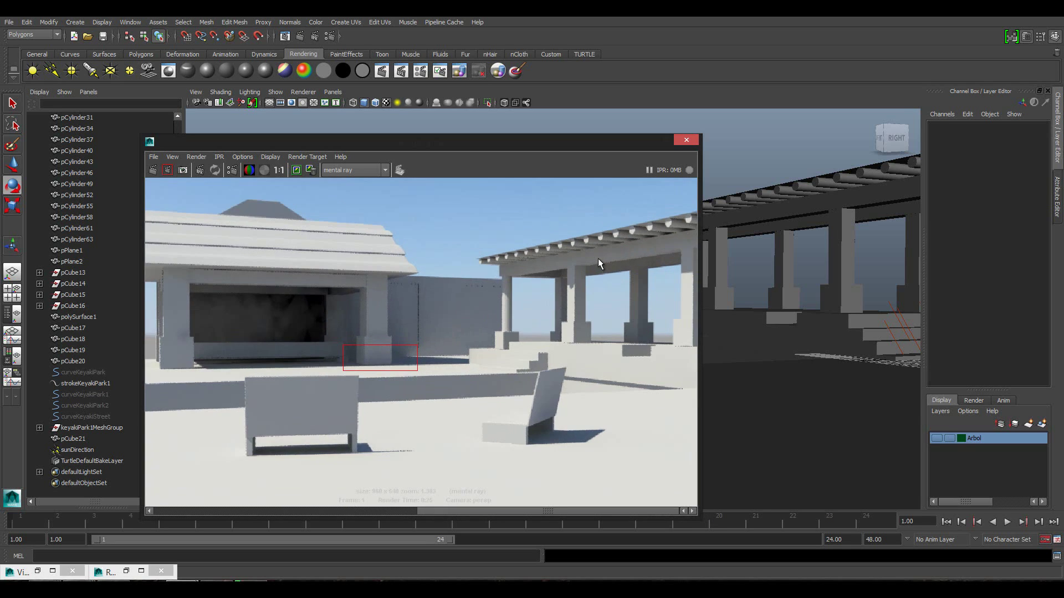
{"action": "key", "text": "space"}
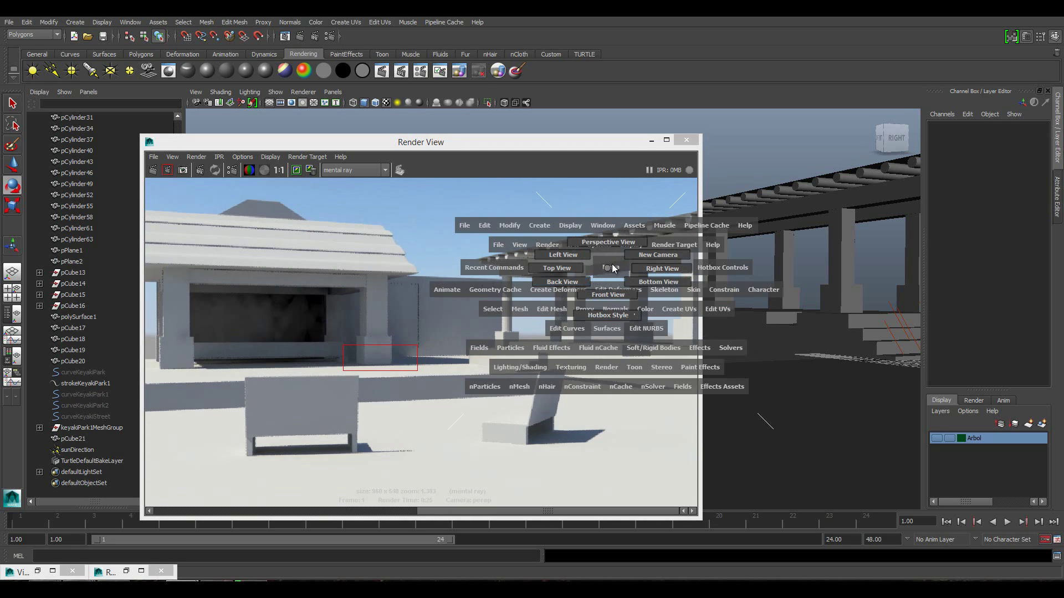
Compare the 0:19 and 0:25 renders once more, then close the Render View.
{"action": "scroll", "coordinate": [606, 264], "scroll_direction": "up", "scroll_amount": 1}
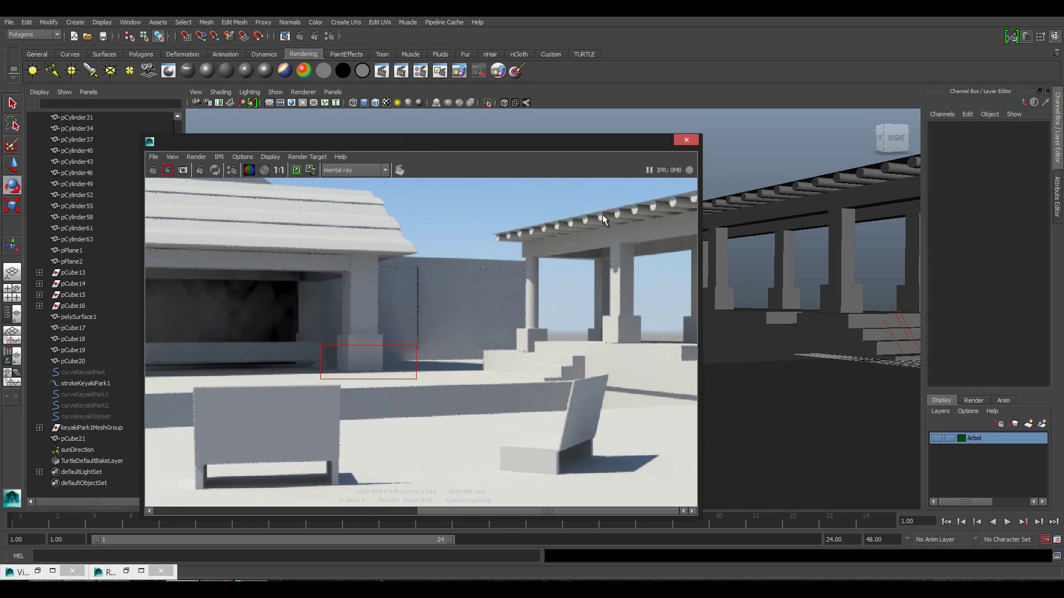
{"action": "left_click", "coordinate": [149, 511]}
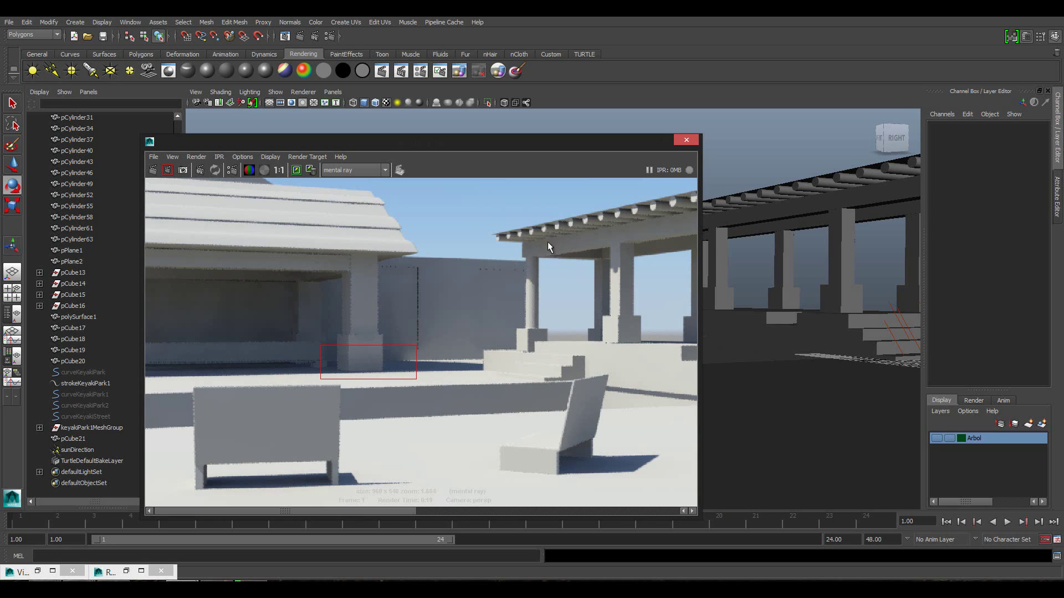
{"action": "left_click", "coordinate": [693, 511]}
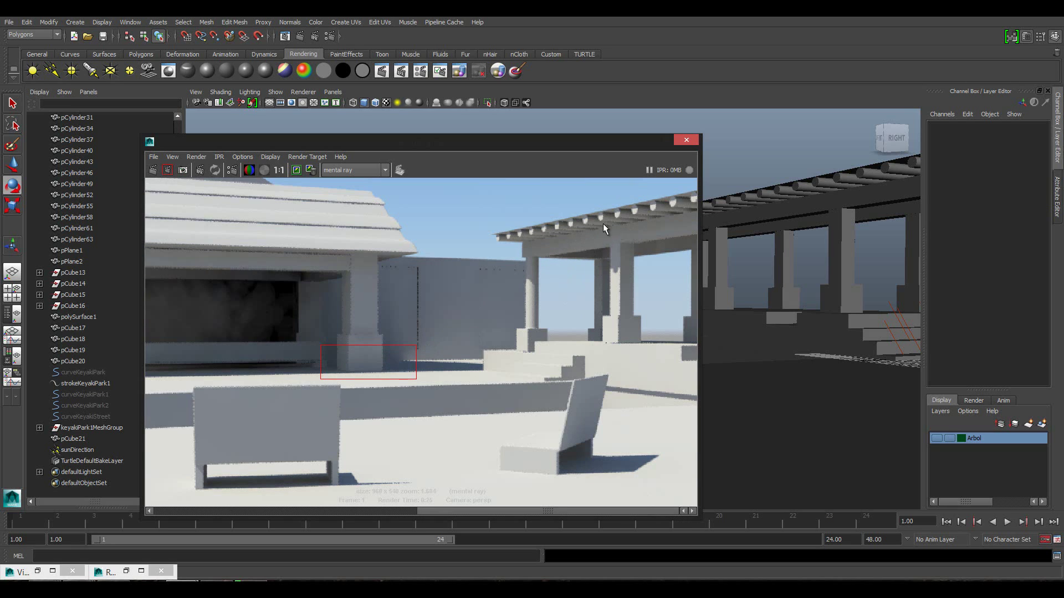
{"action": "left_click", "coordinate": [681, 143]}
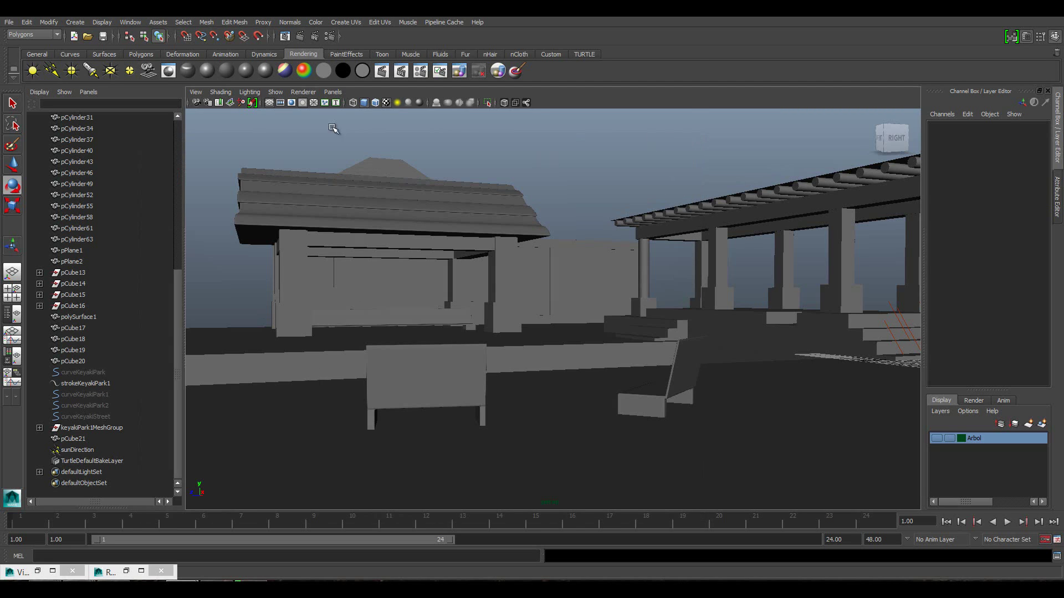